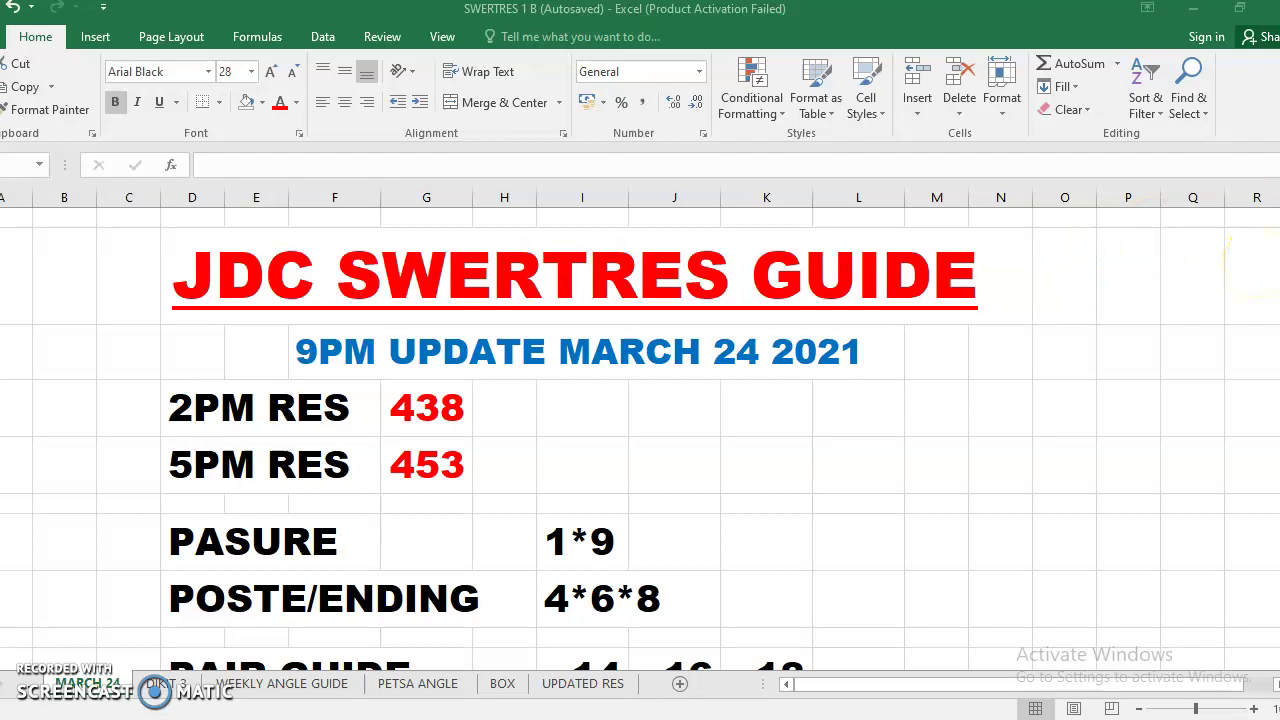
Step: Color the 43 under Pair Guide and the 453 under Possible Combi red in the guide following the 2PM result
left_click(936, 465)
scroll(936, 465, "up", 3)
scroll(936, 465, "up", 2)
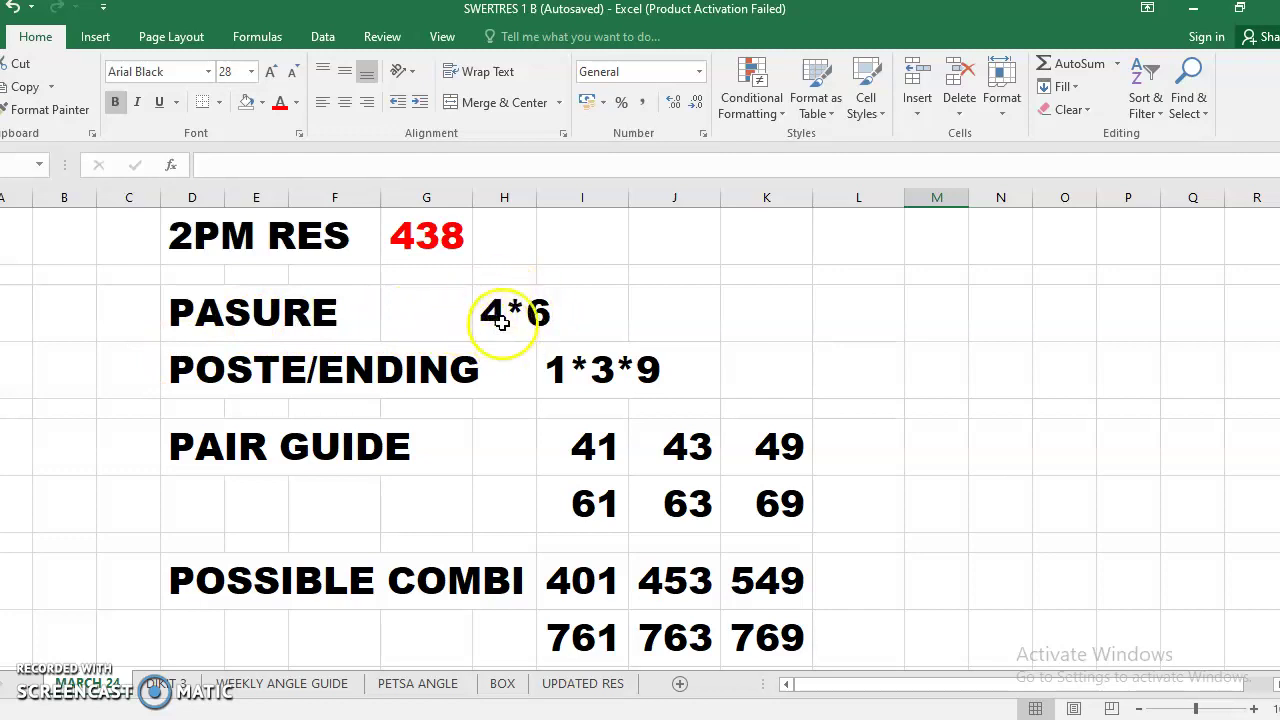
left_click(604, 374)
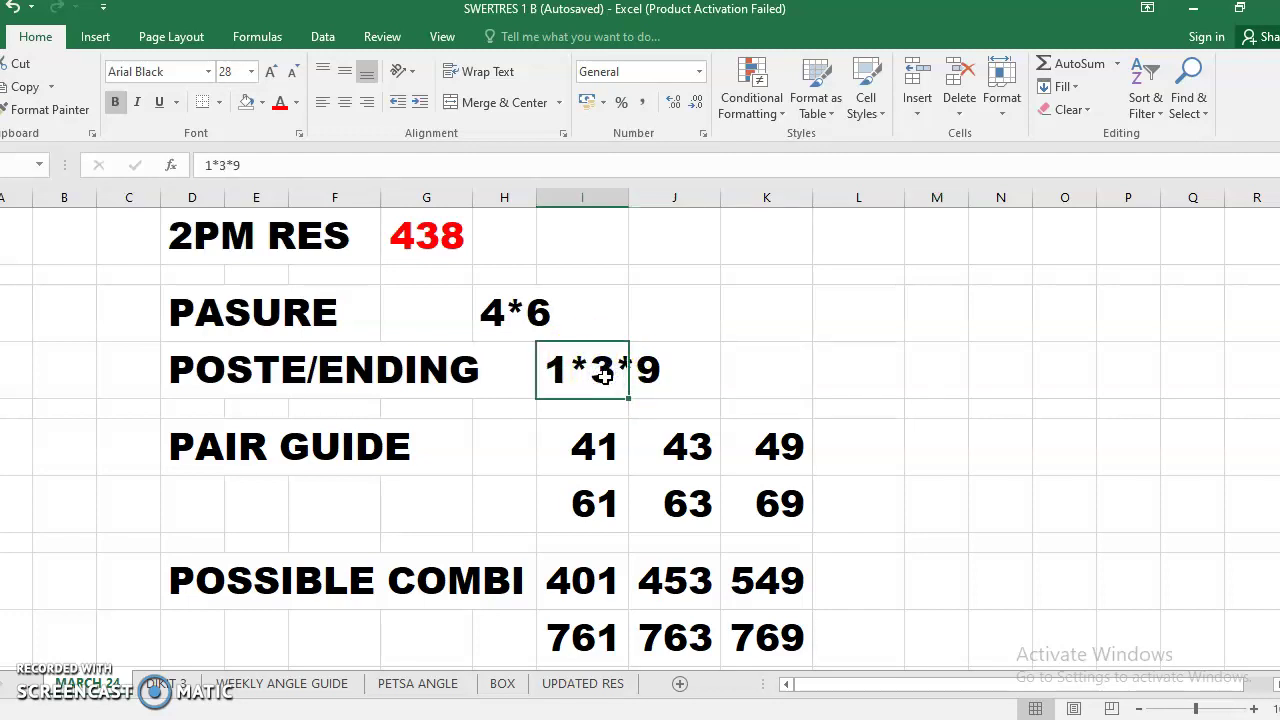
left_click(690, 450)
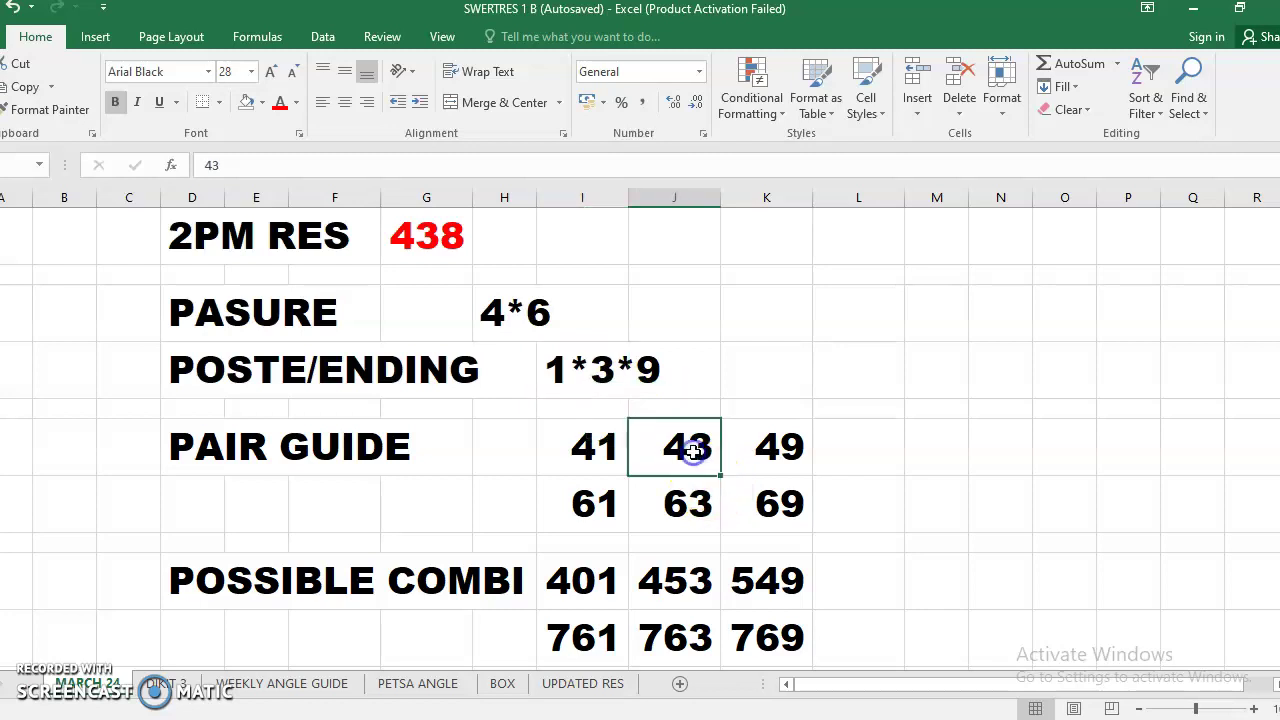
left_click(281, 104)
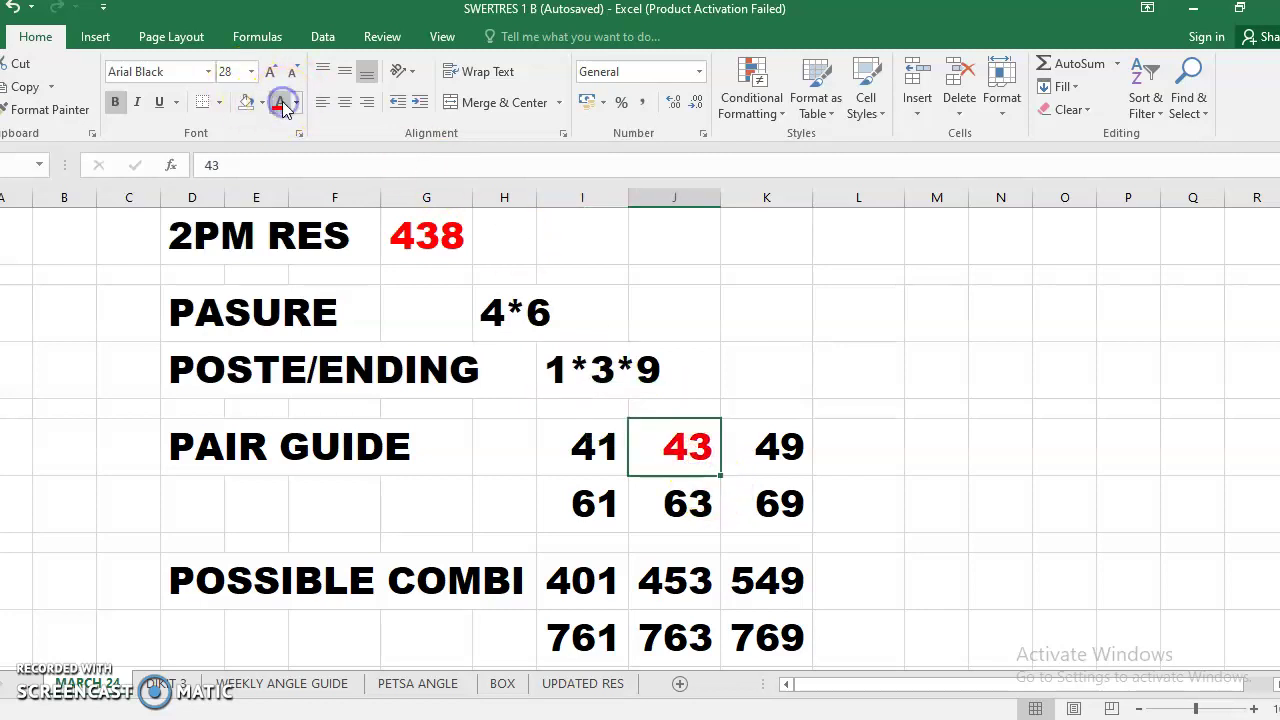
left_click(674, 578)
left_click(281, 104)
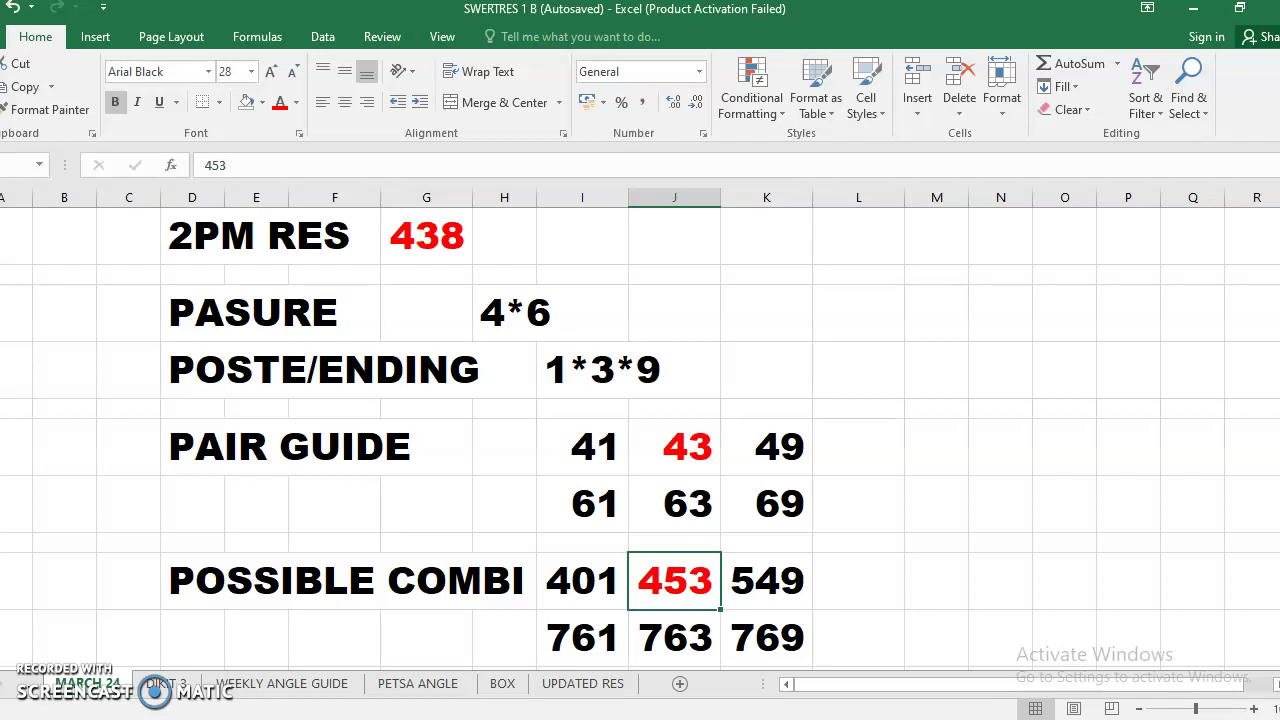
Step: Review the Pasure and Missing digits in the Alldraws Guide section of the MARCH 24 sheet
scroll(640, 440, "up", 4)
scroll(974, 273, "up", 5)
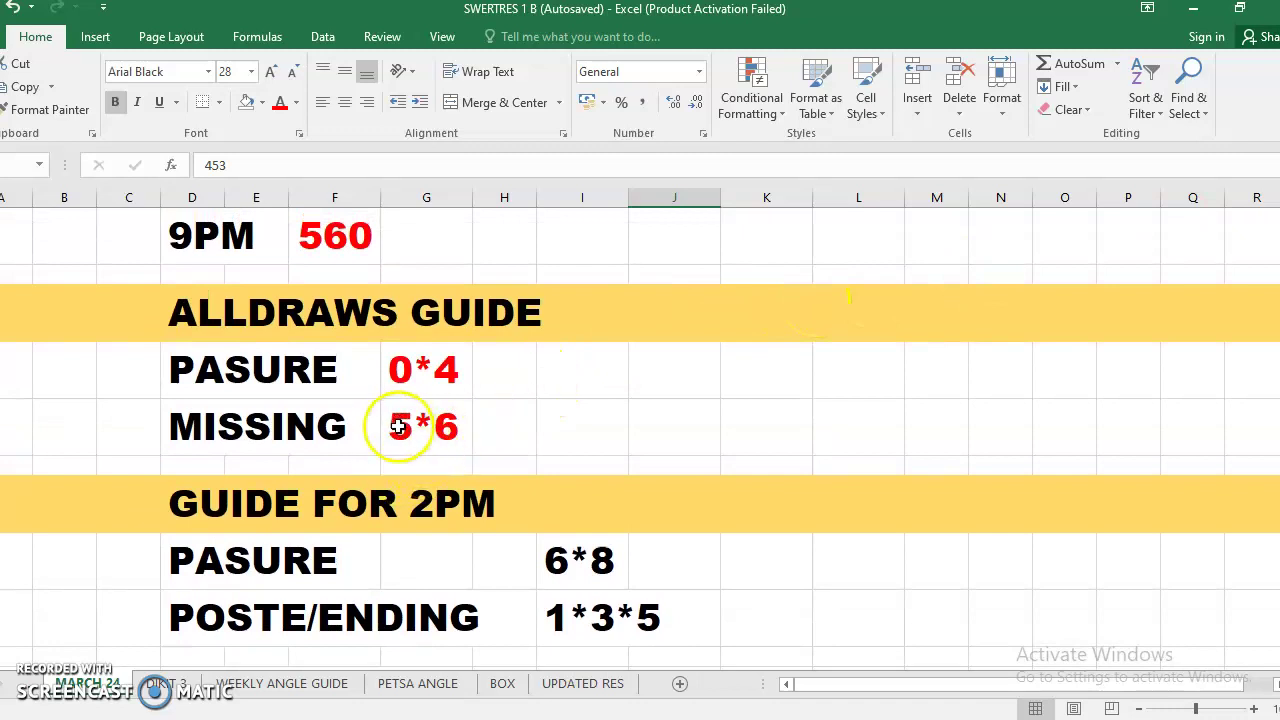
left_click(447, 369)
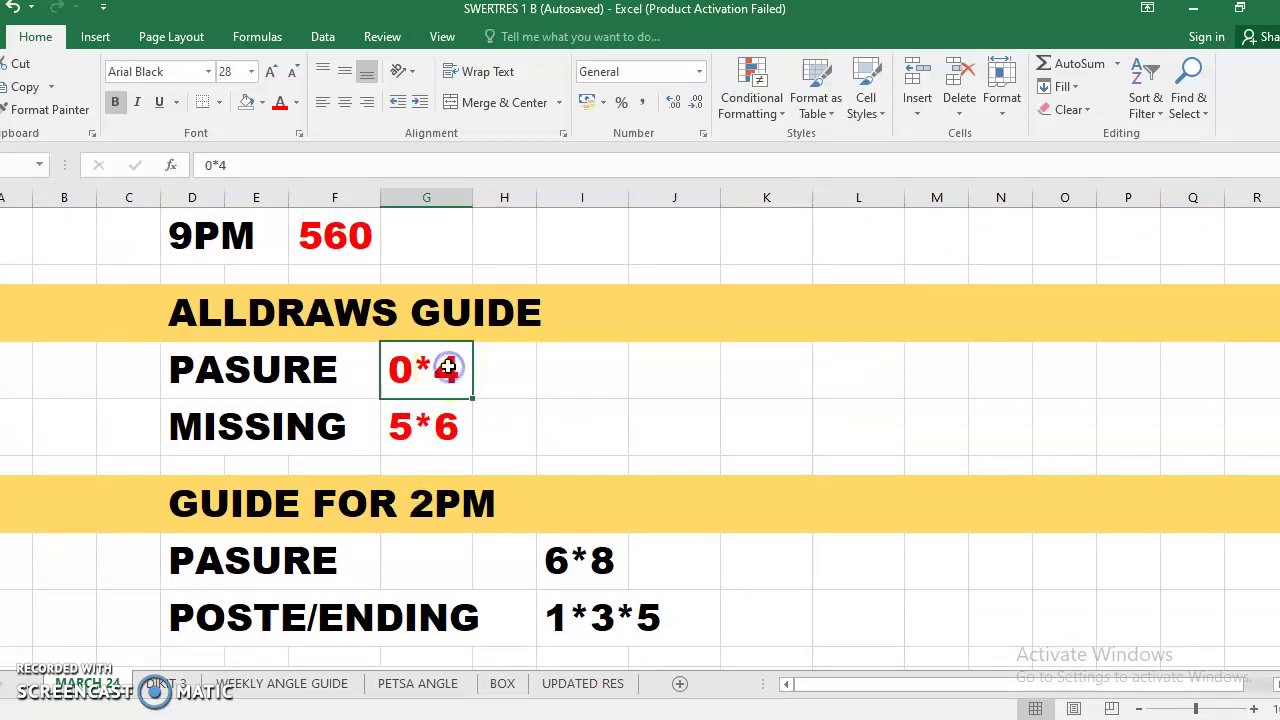
left_click(524, 375)
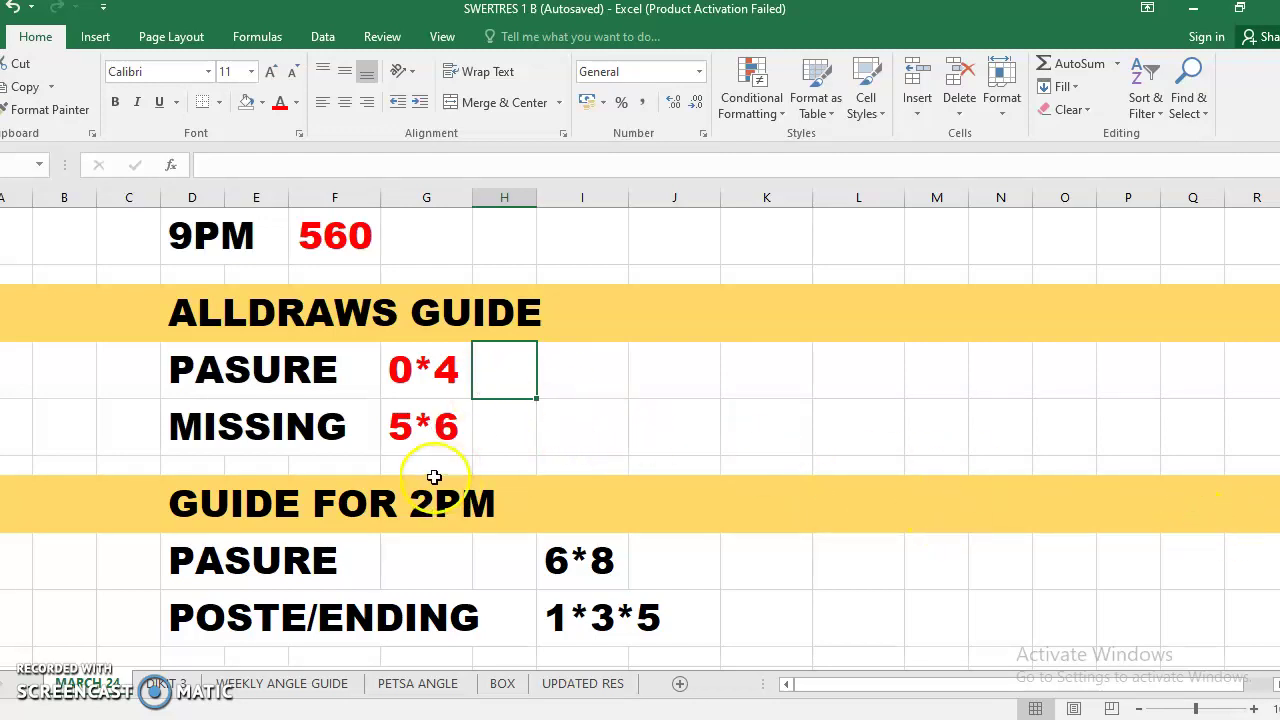
left_click(451, 426)
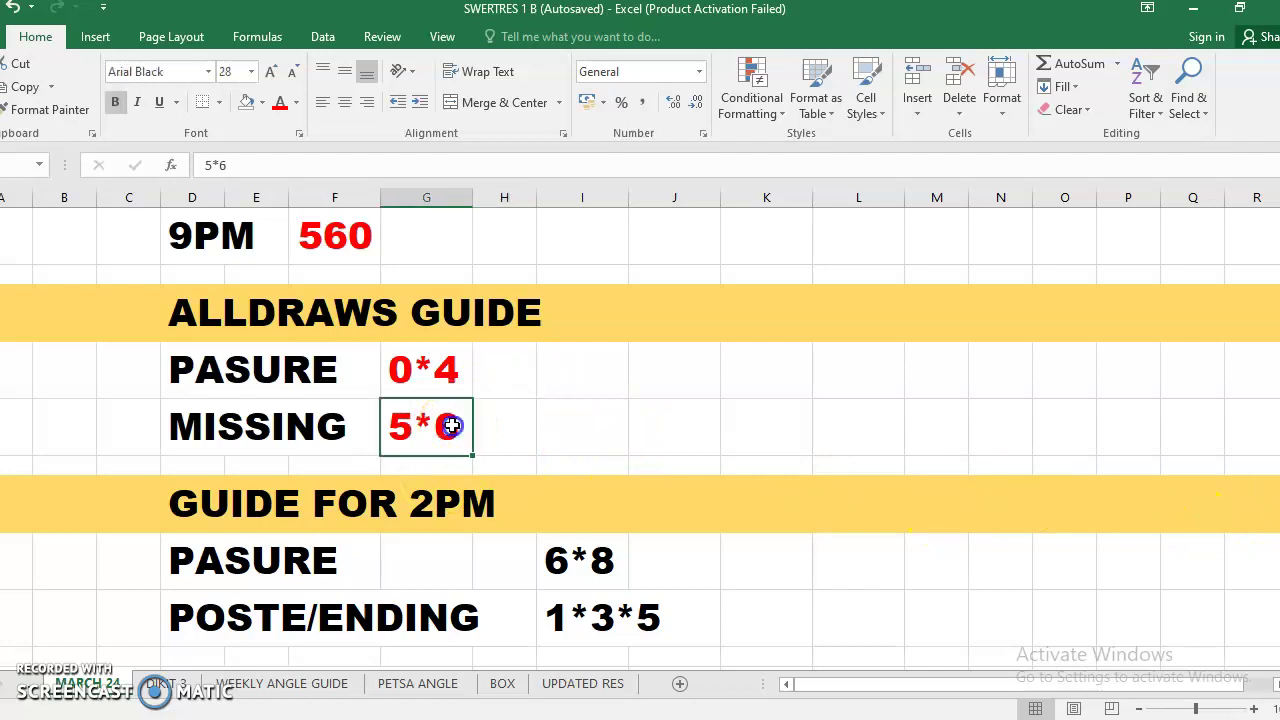
left_click(510, 426)
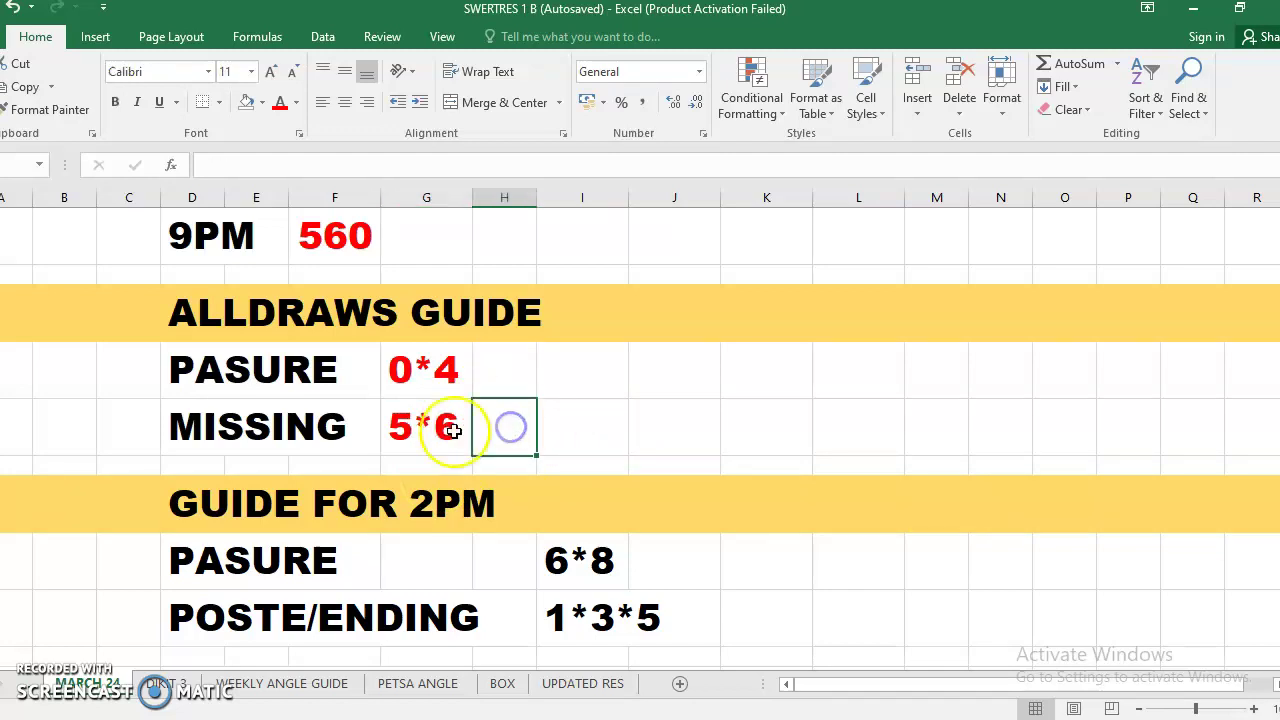
left_click(449, 430)
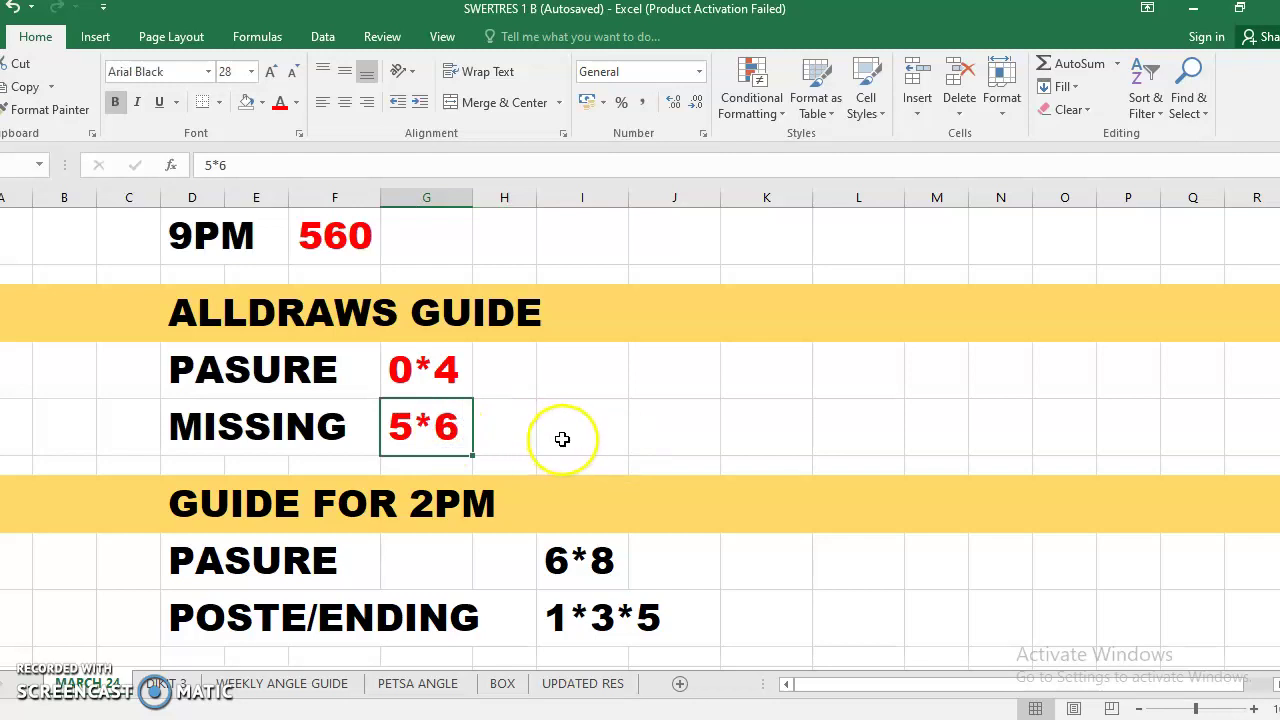
left_click(398, 368)
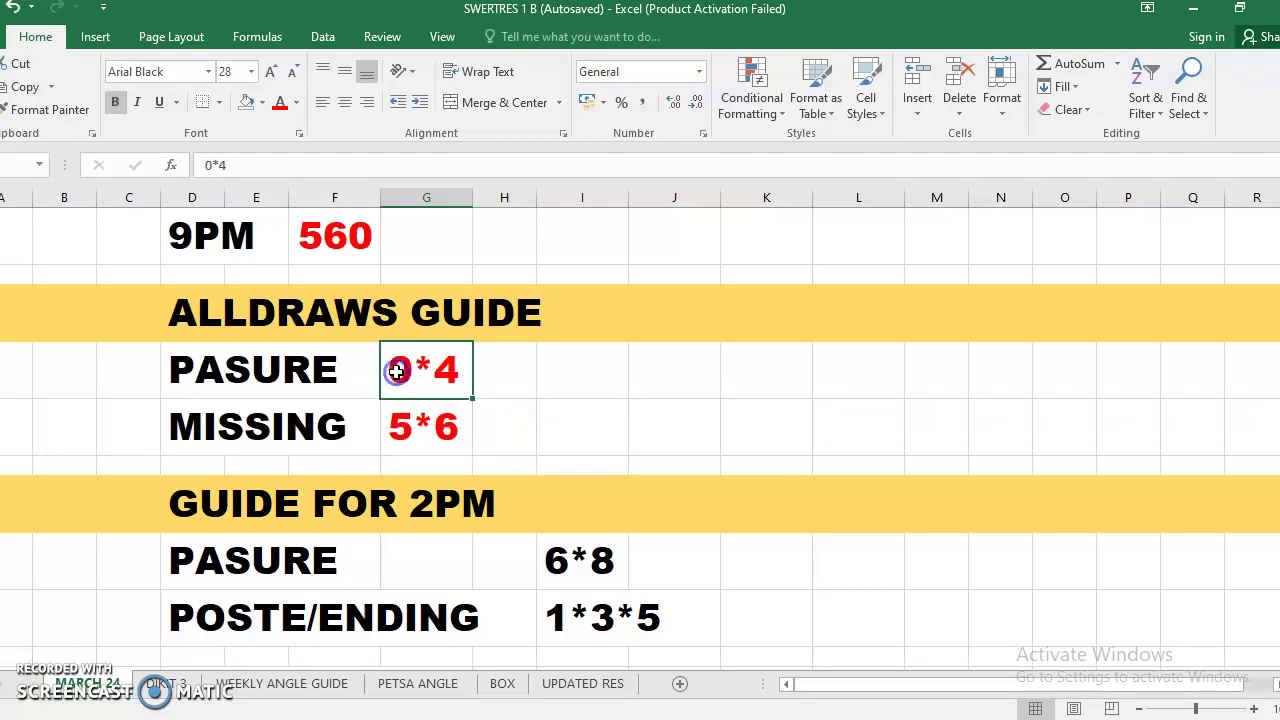
left_click(458, 428)
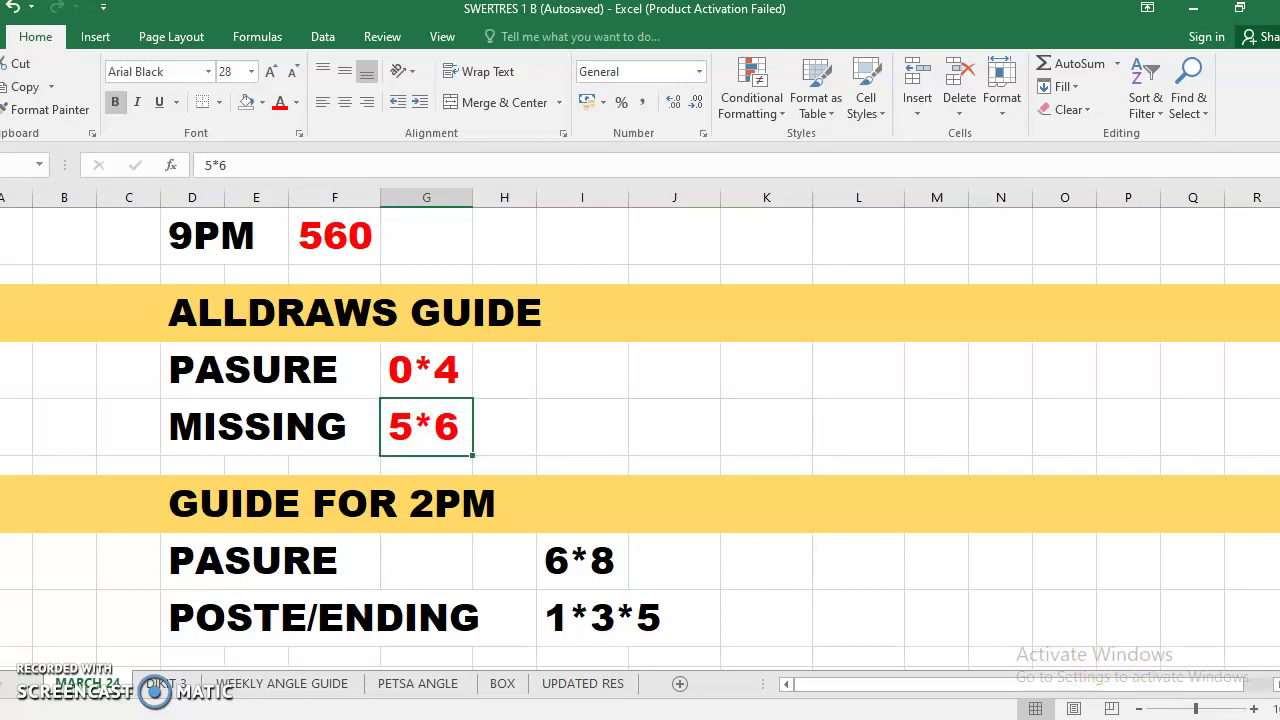
Step: Review the 9PM guide's Pasure, Poste/Ending, Pair Guide and Possible Combi entries on the MARCH 24 sheet
scroll(640, 440, "down", 4)
scroll(640, 440, "down", 4)
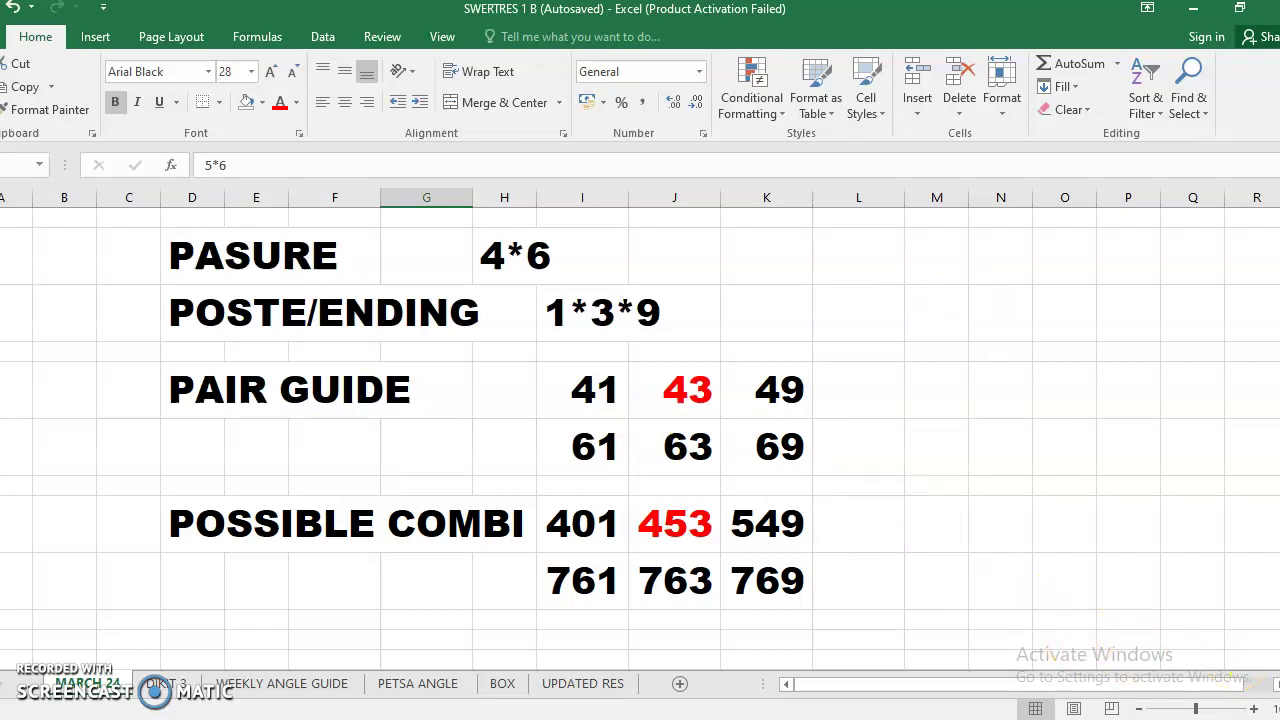
scroll(640, 440, "down", 4)
scroll(640, 440, "down", 2)
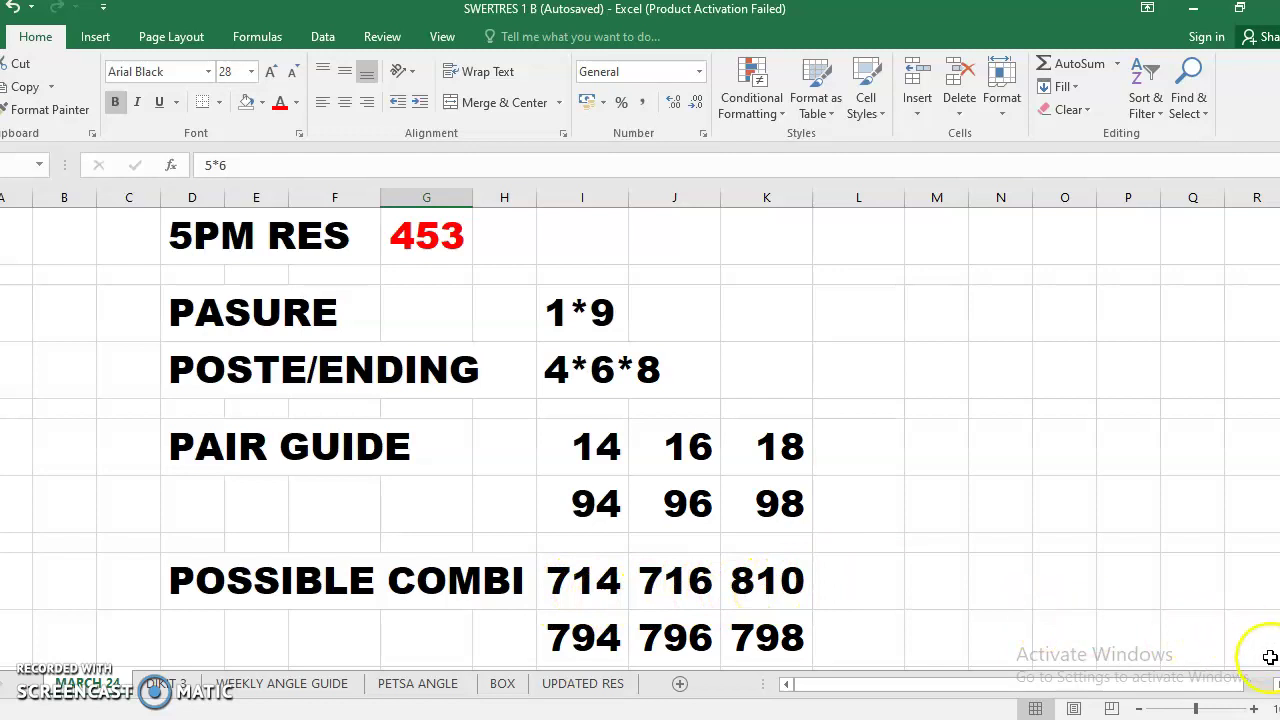
scroll(743, 623, "down", 1)
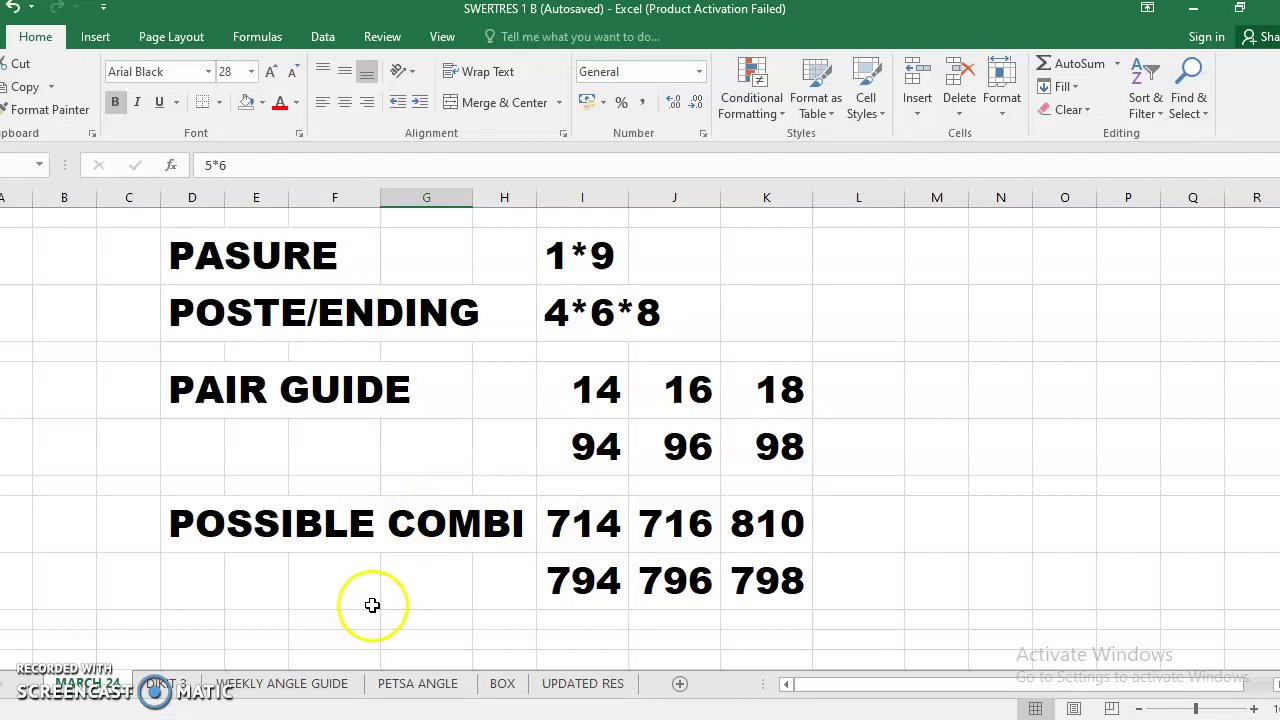
left_click(503, 684)
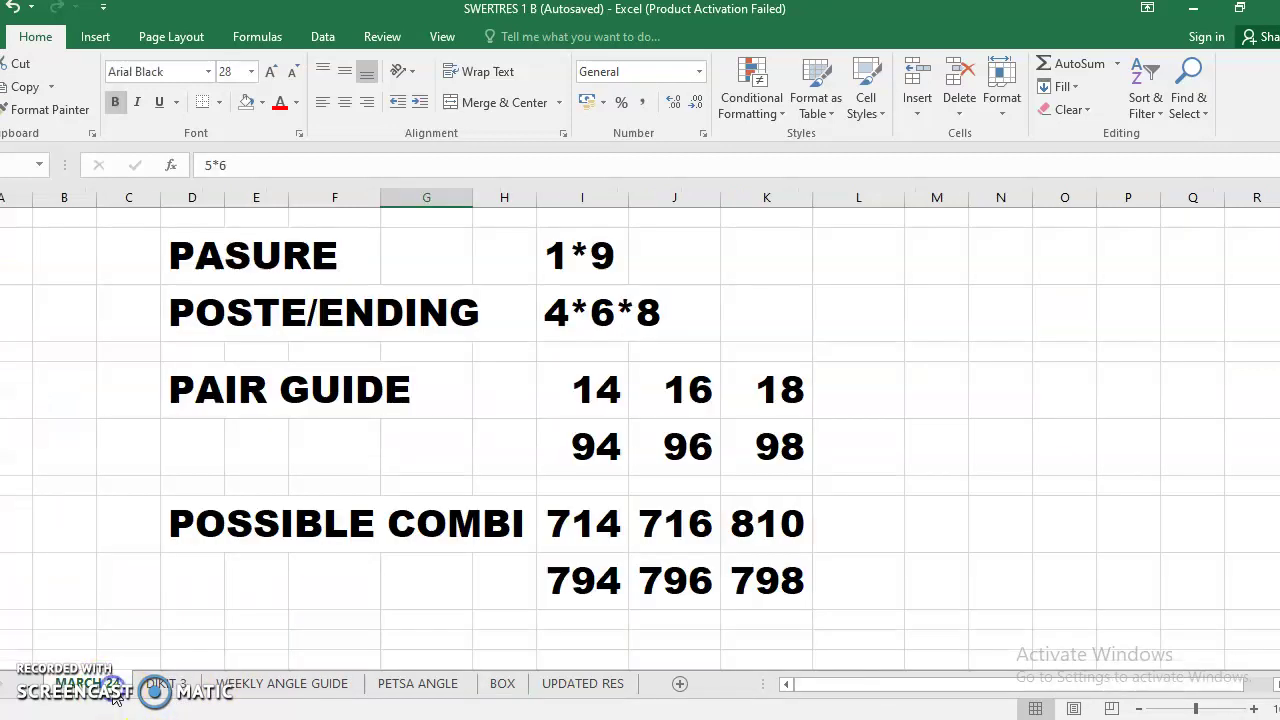
left_click(108, 690)
Step: Enter 5 in the empty center cell of the second 5PM box, in column N of the BOX sheet
left_click(502, 683)
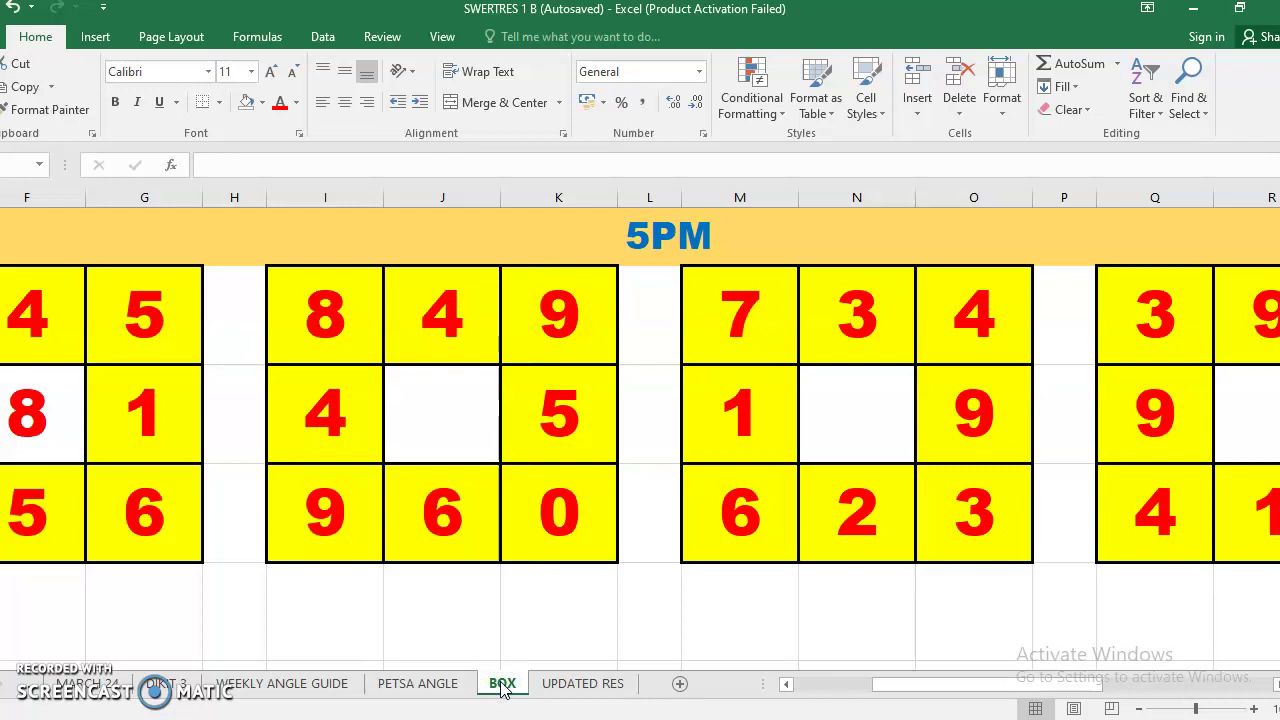
left_click(910, 375)
left_click(881, 403)
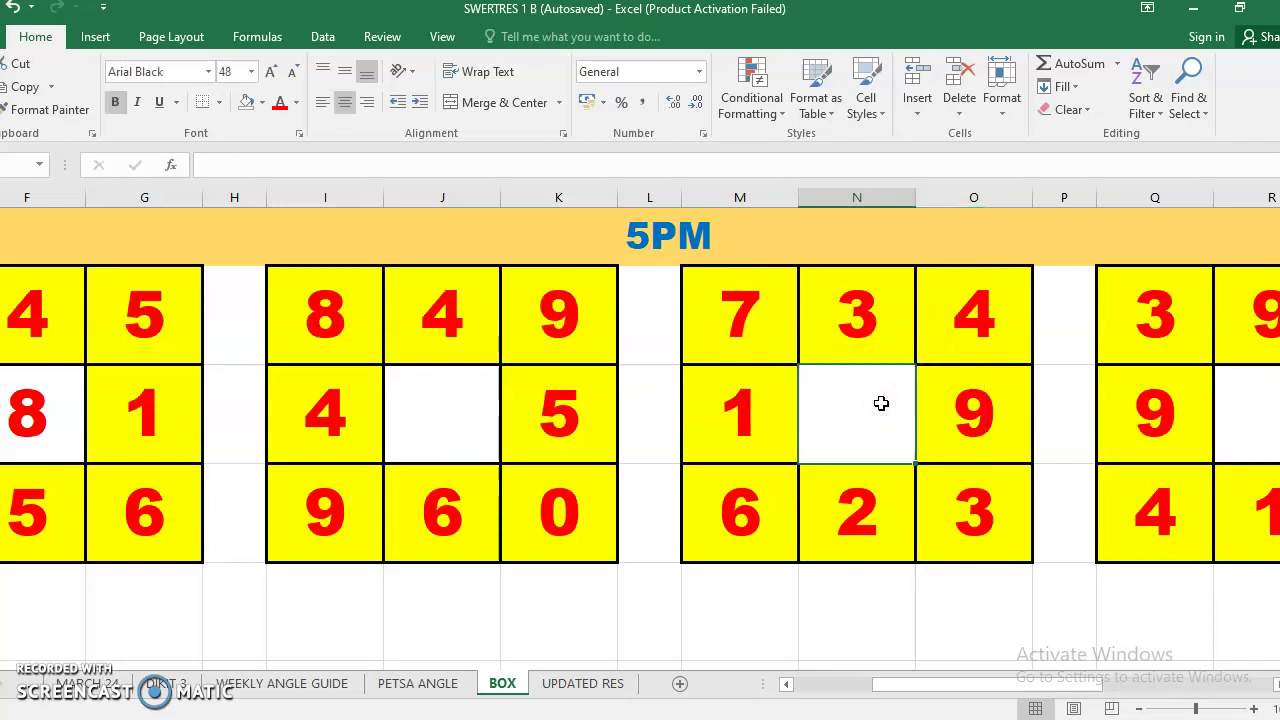
type("5")
left_click(1001, 543)
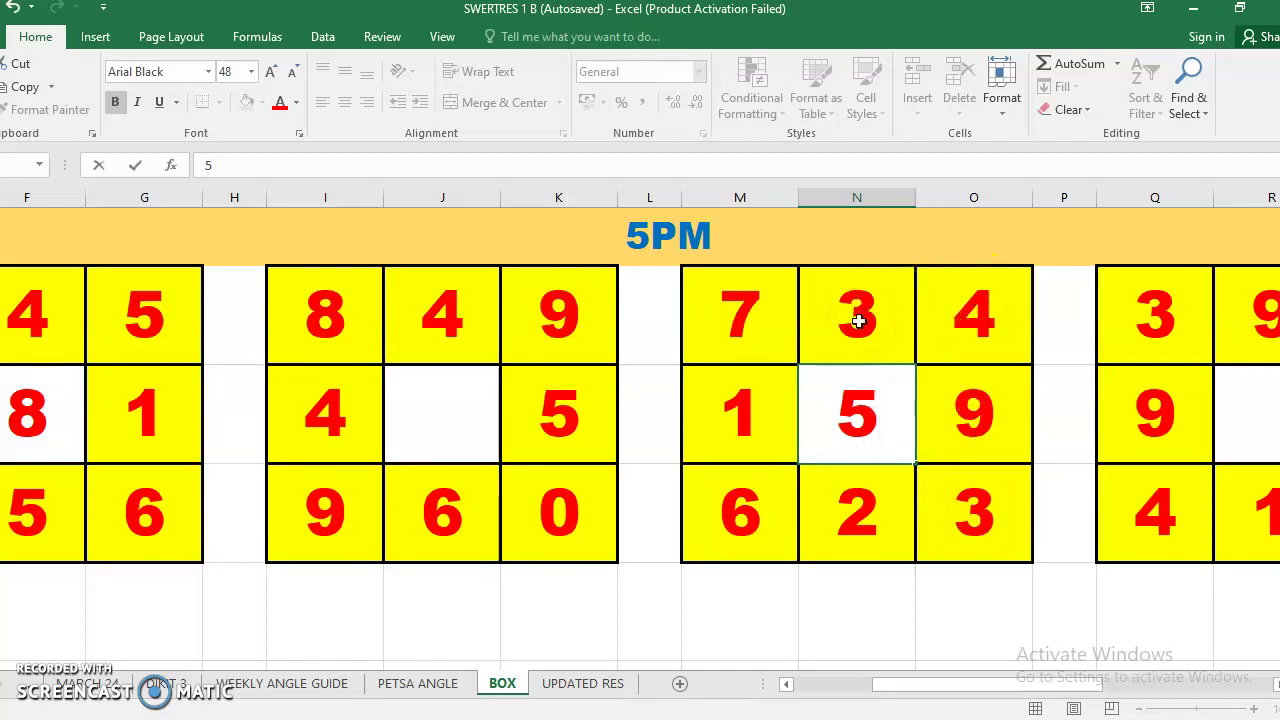
left_click(858, 320)
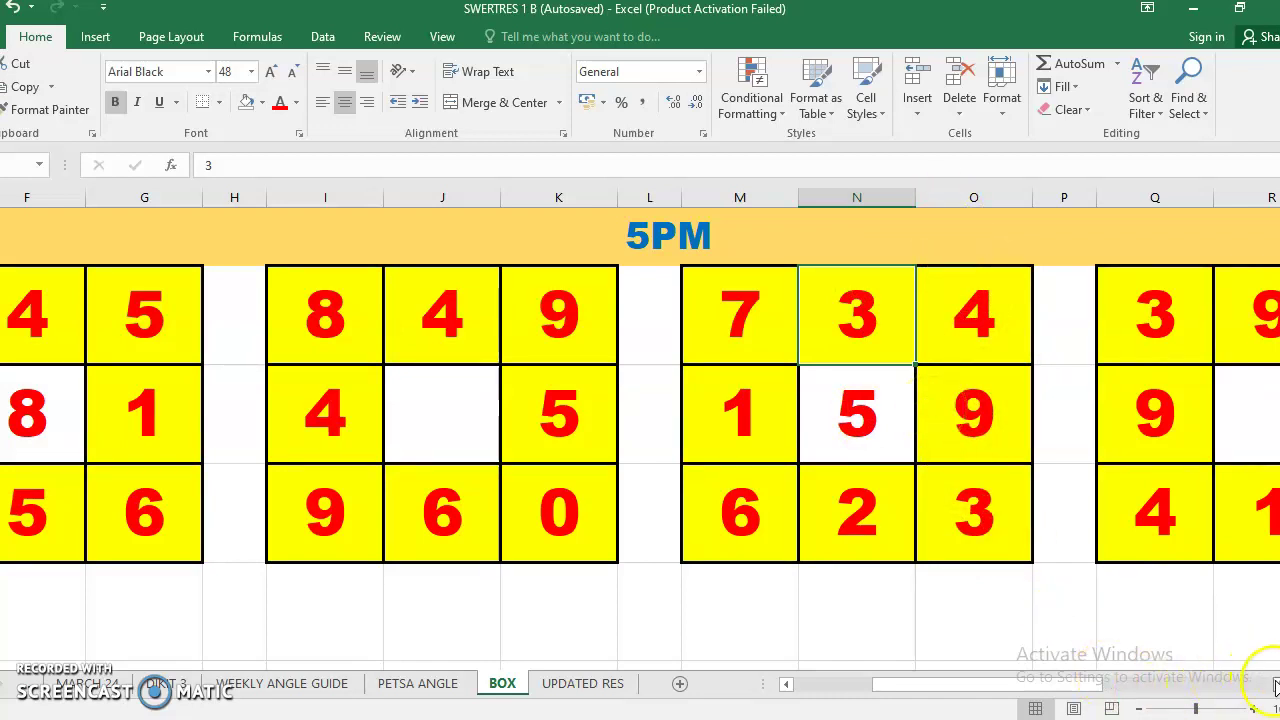
Step: View the two 9PM boxes on the BOX sheet and the number columns on the PETSA ANGLE sheet
left_click(1275, 686)
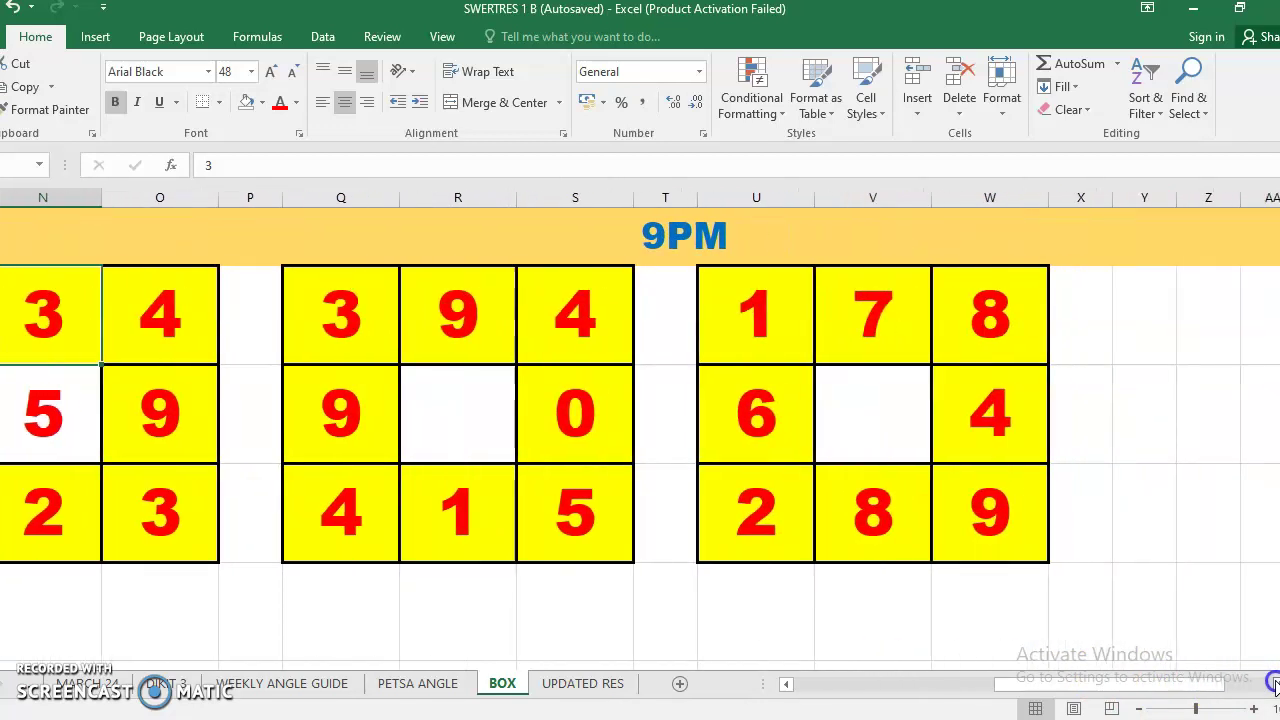
left_click_drag(1275, 686, 1275, 686)
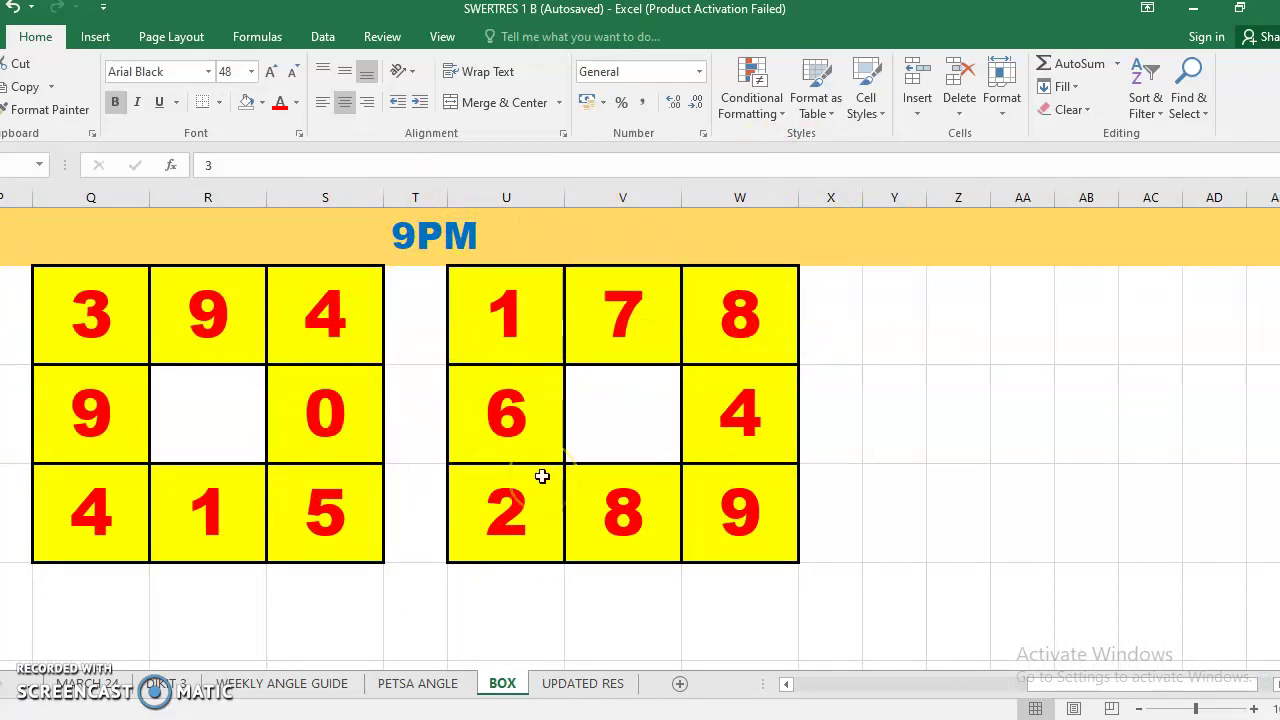
left_click(430, 685)
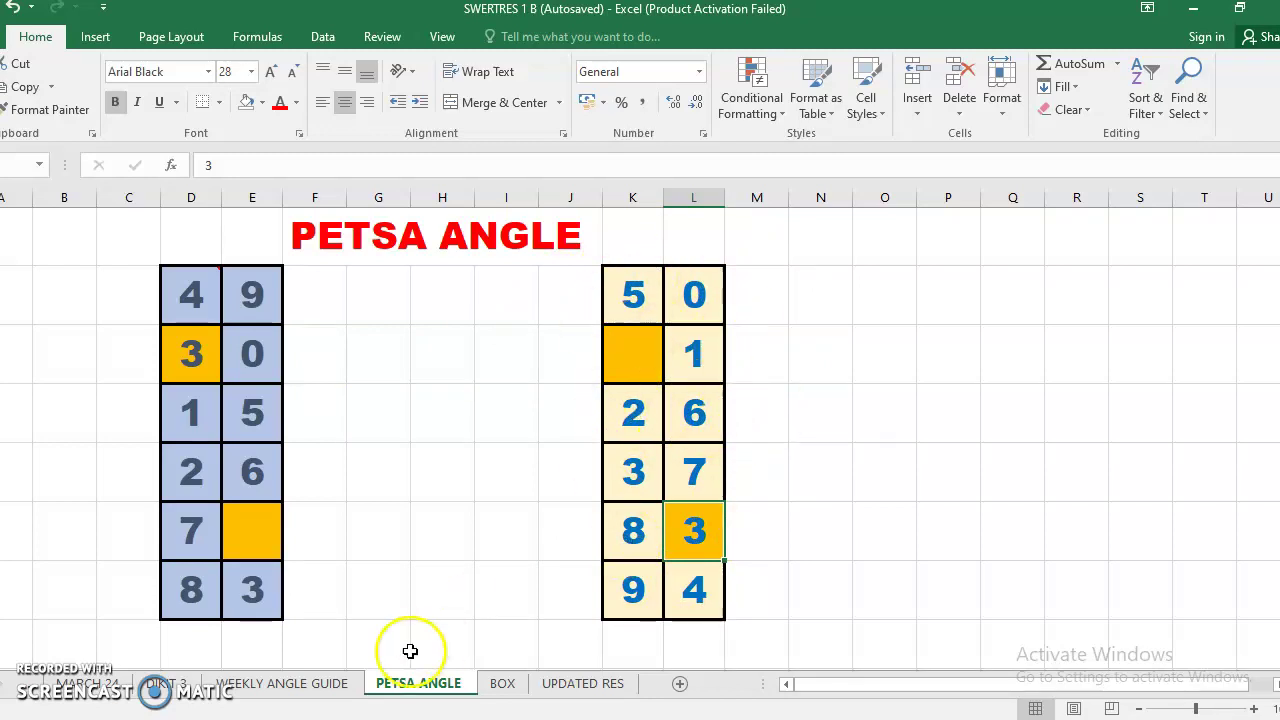
Step: On the WEEKLY ANGLE GUIDE sheet, fill the grid's lower-right corner 4, the 5 above it and the adjacent 3 with dark orange
left_click(329, 682)
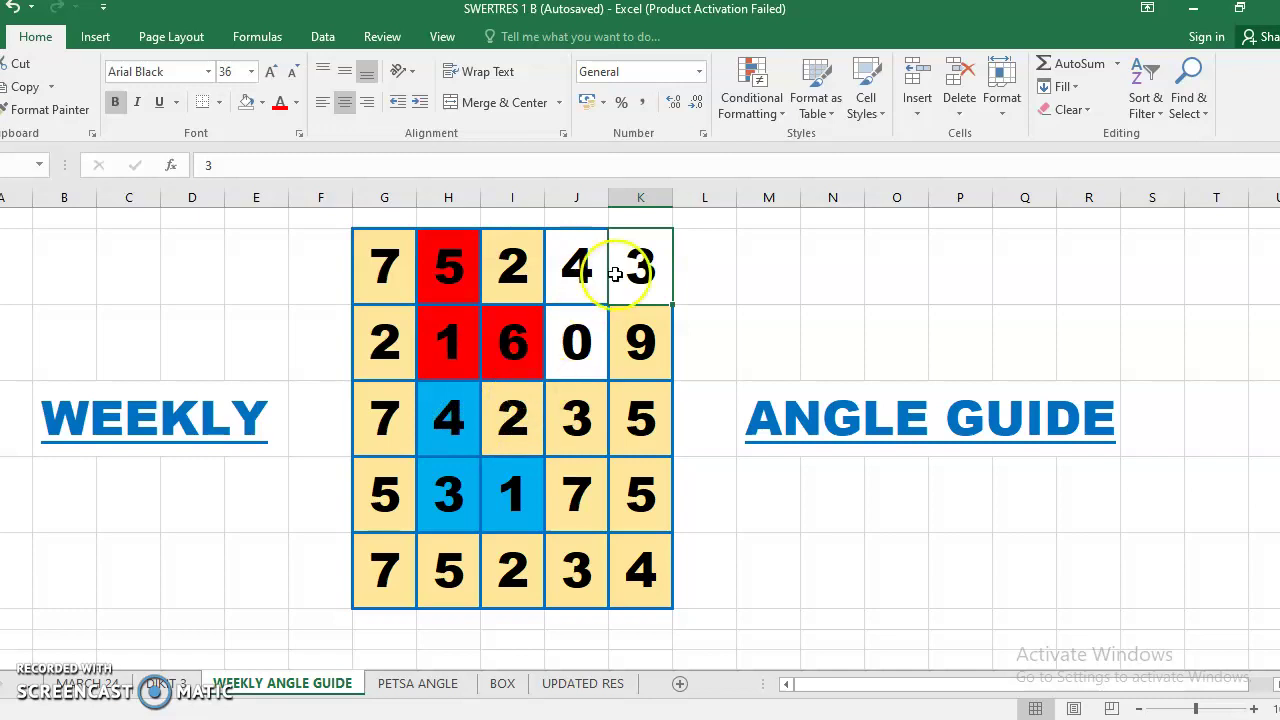
left_click(642, 560)
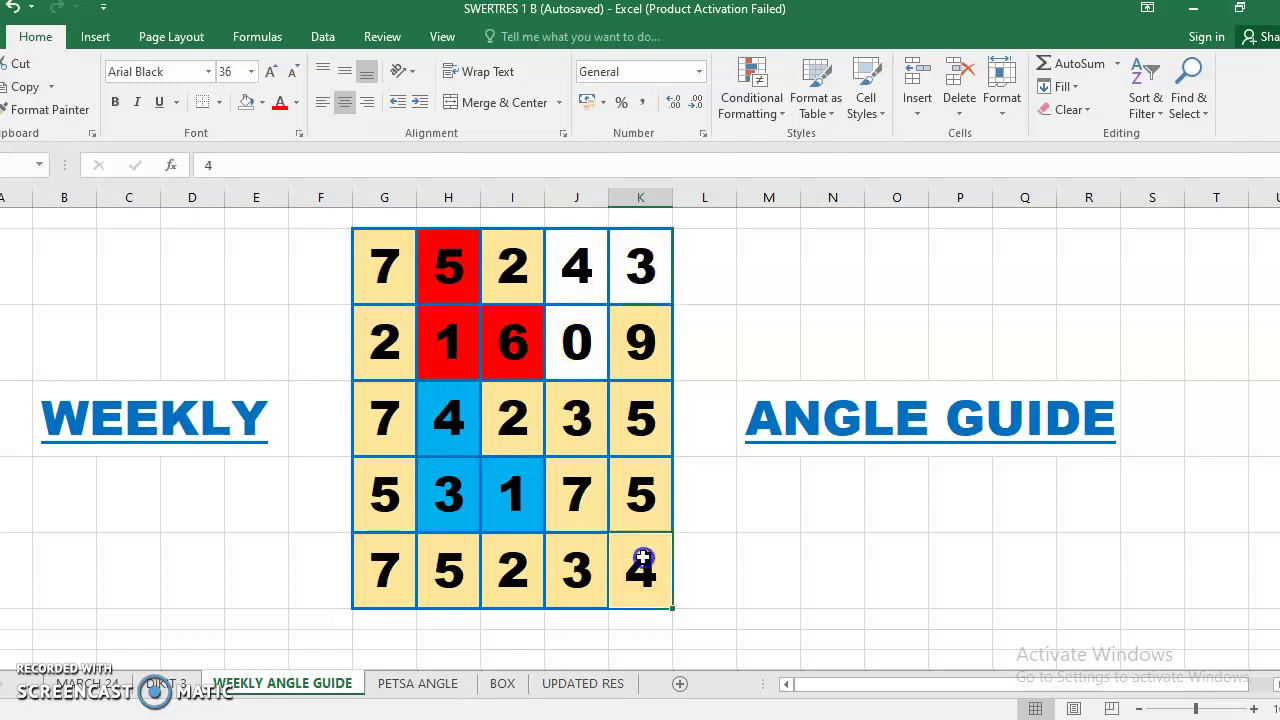
left_click(248, 103)
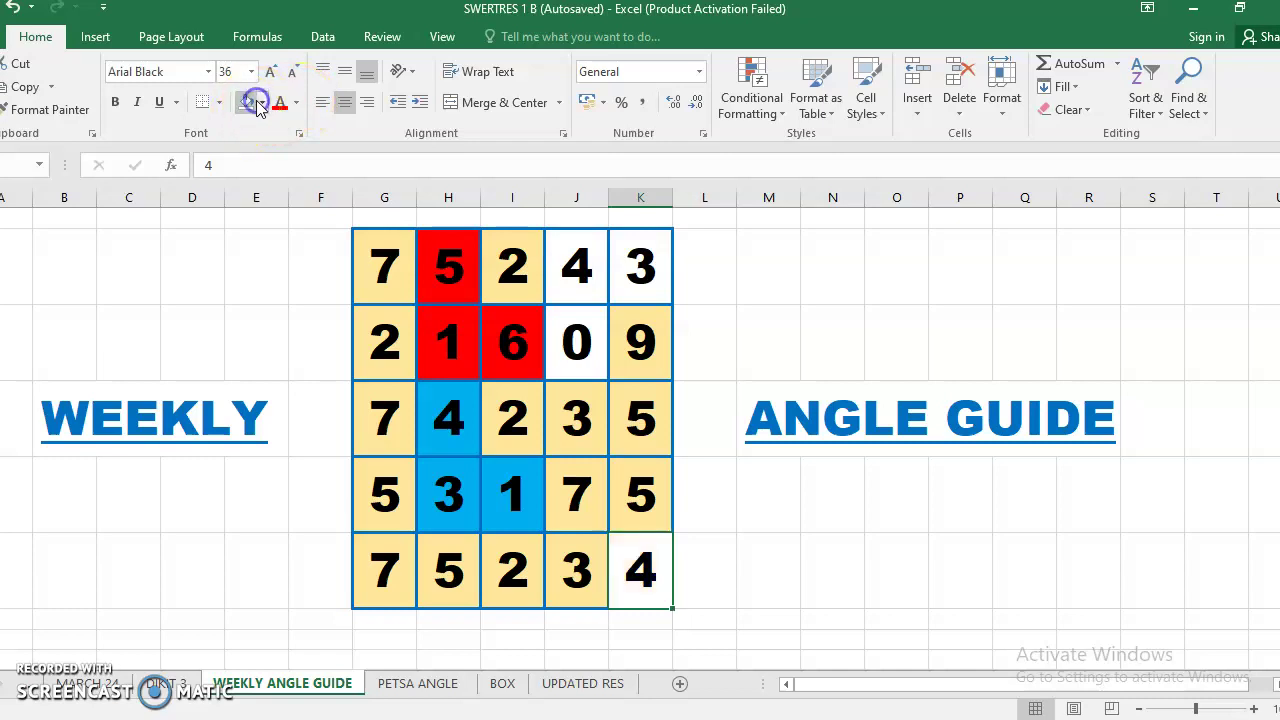
left_click(261, 104)
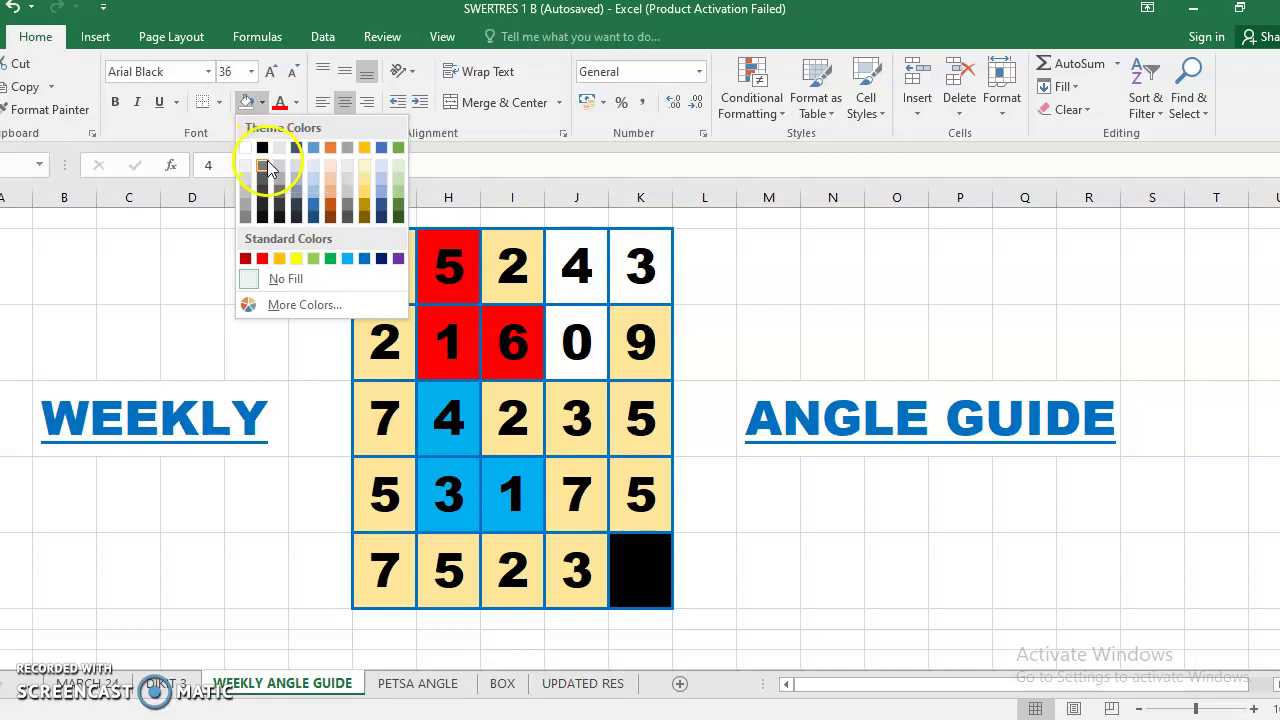
left_click(331, 202)
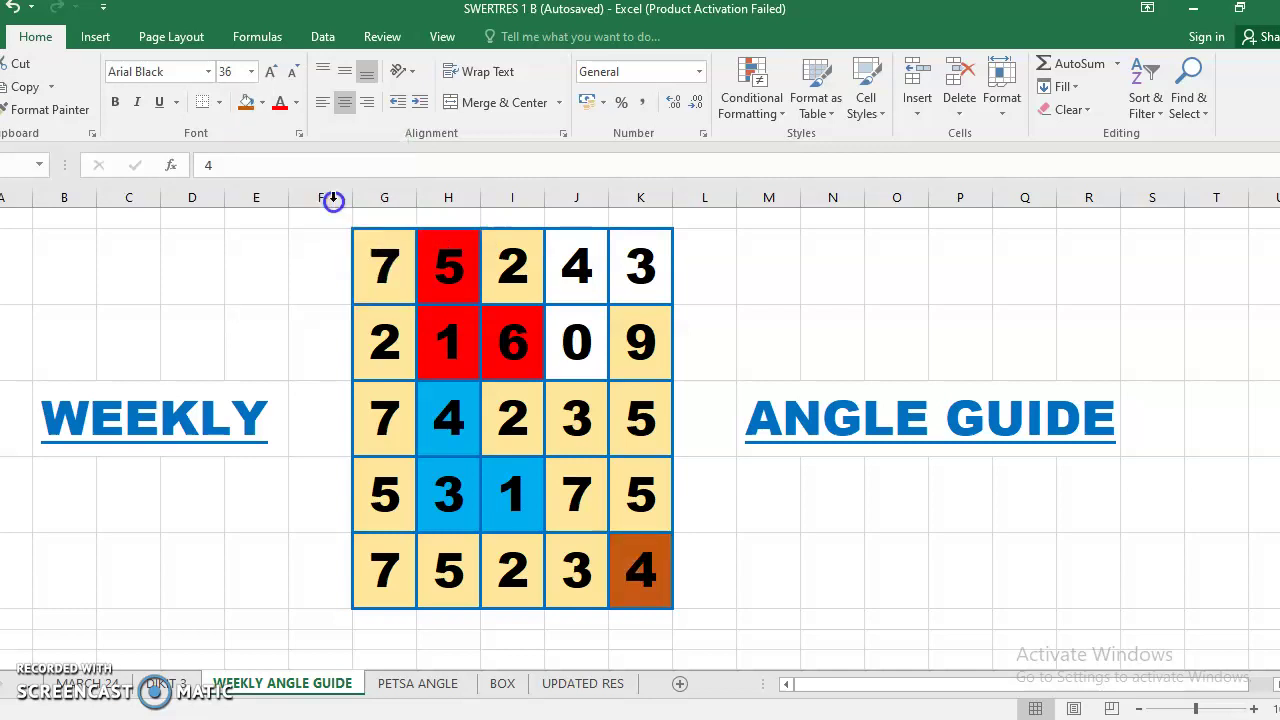
left_click(649, 500)
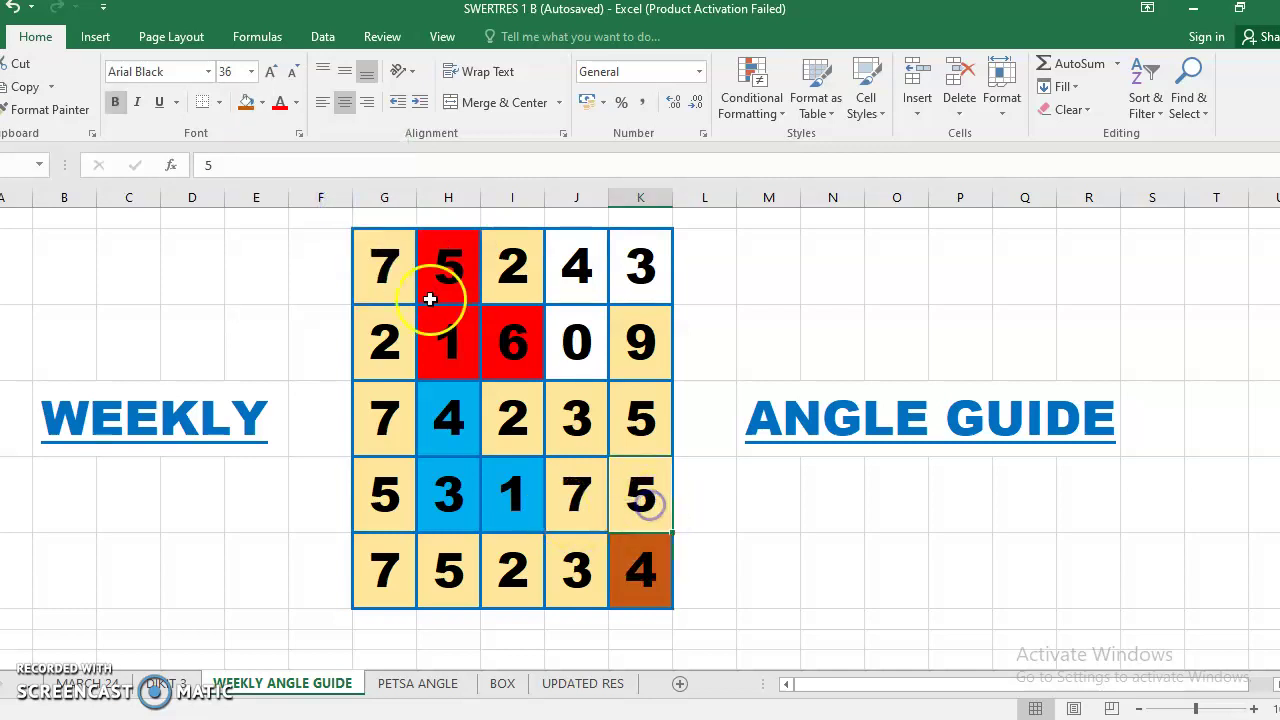
left_click(246, 104)
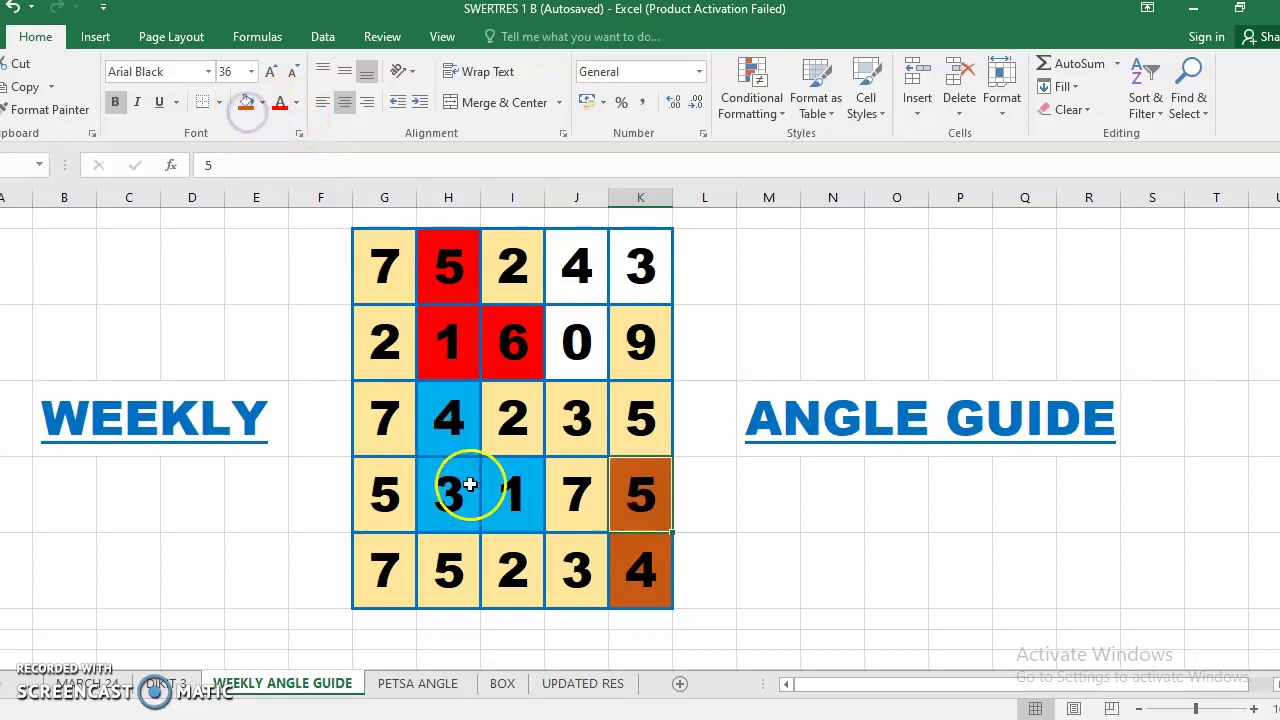
left_click(583, 570)
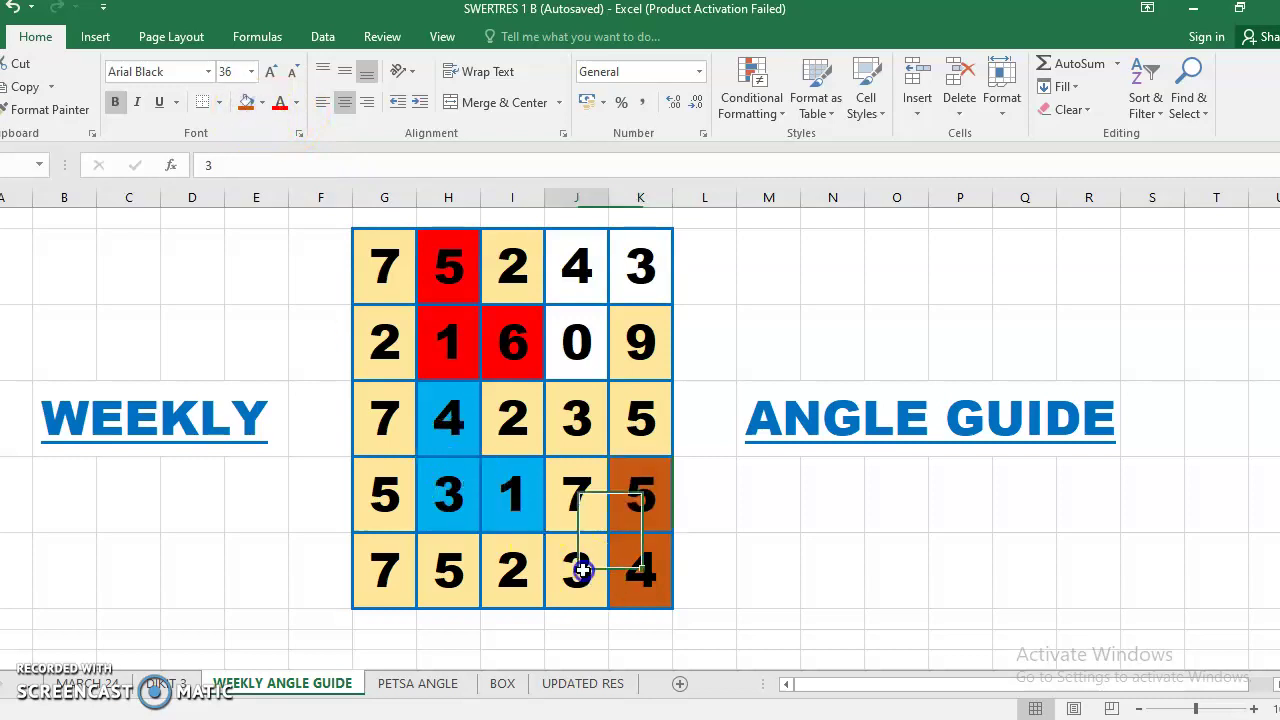
left_click(241, 113)
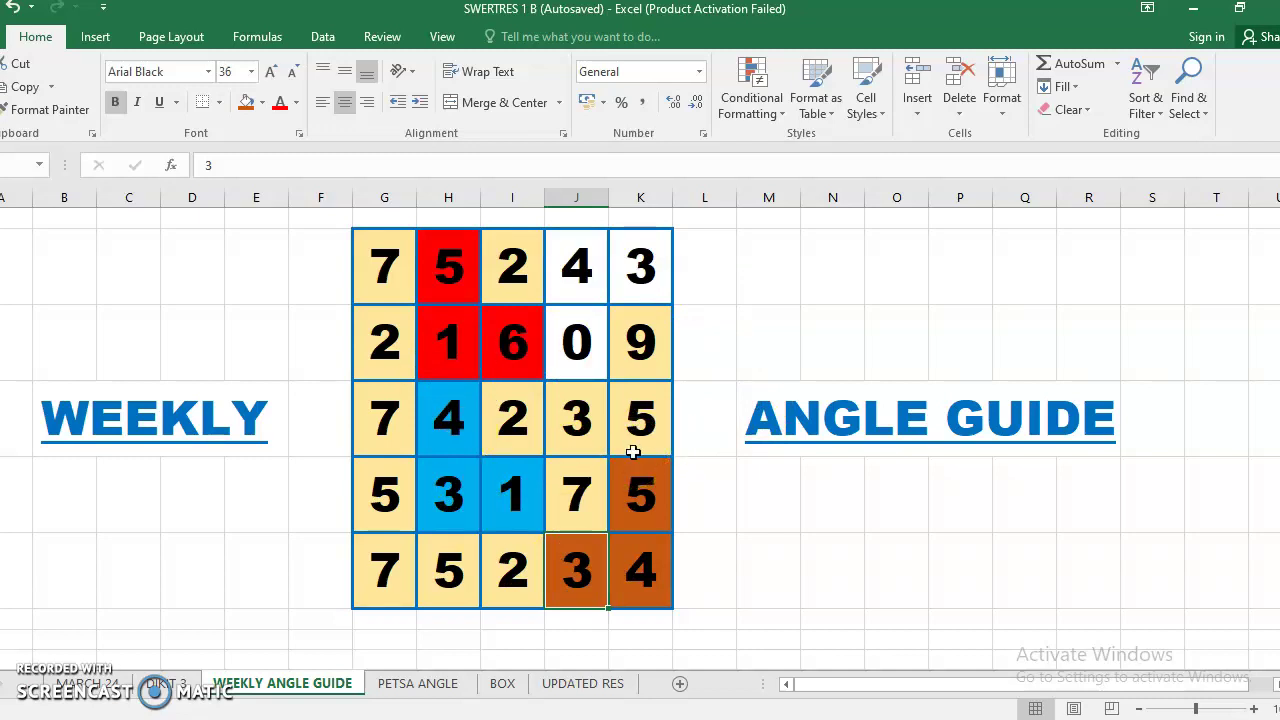
Step: On the DIKIT 3 sheet, fill the angle formed by the adjacent 4 and 3 in columns M–N and the 5 below the 3 with red
left_click(172, 687)
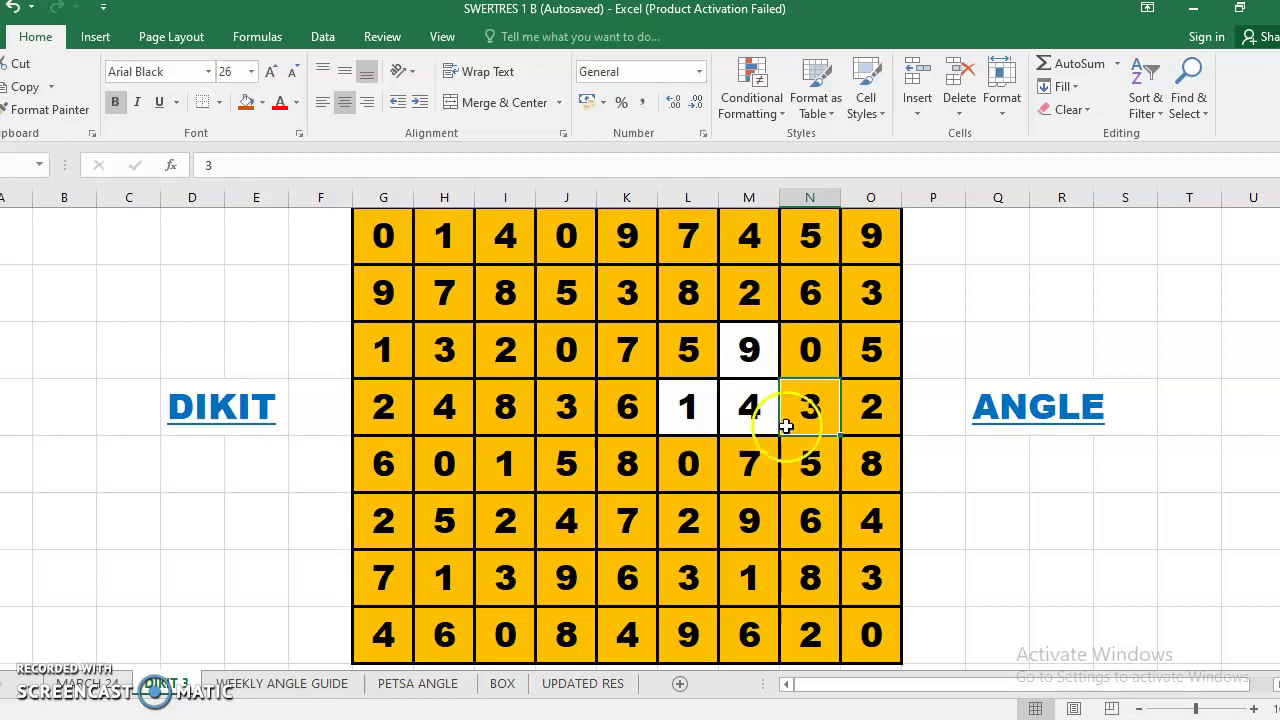
left_click(812, 476)
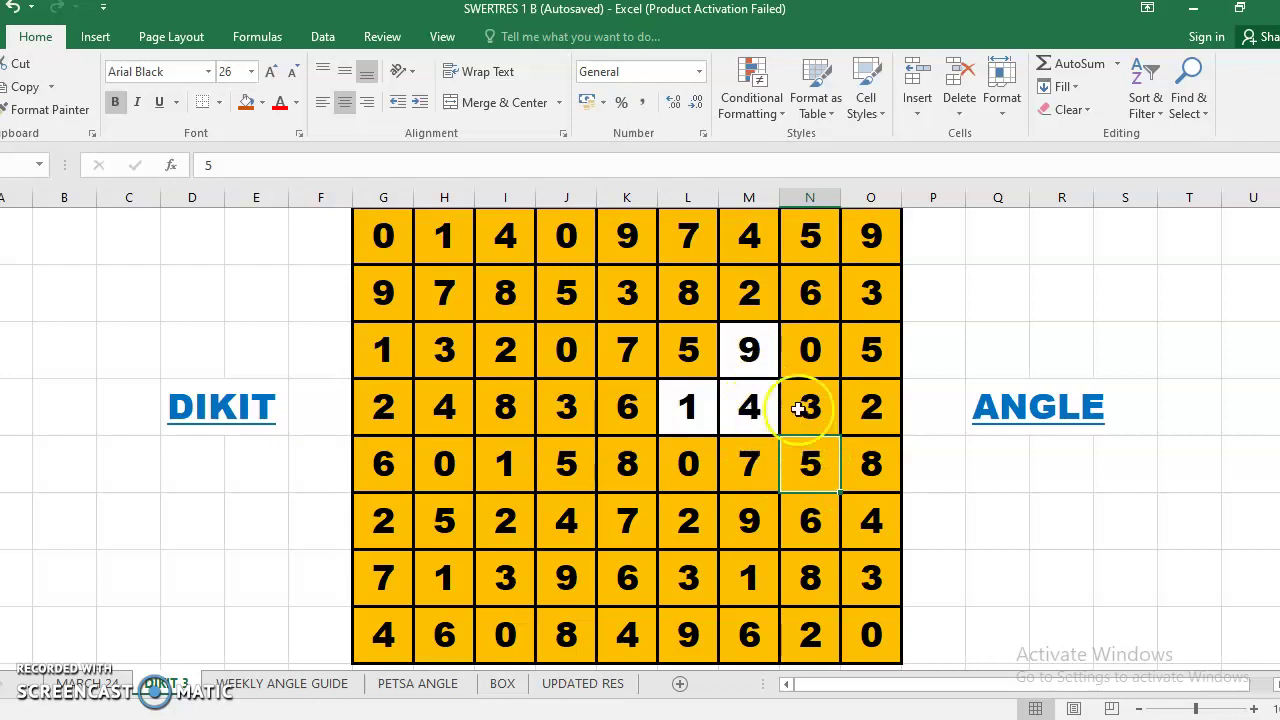
left_click(750, 350)
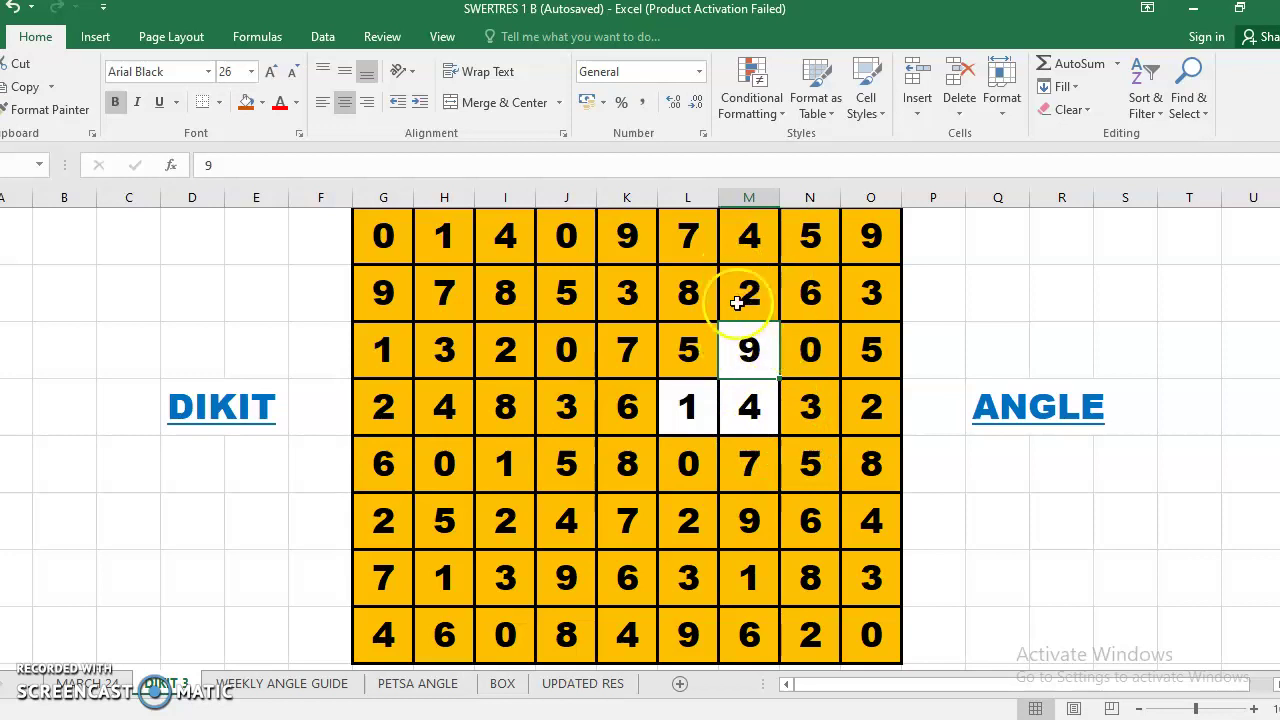
left_click(685, 423)
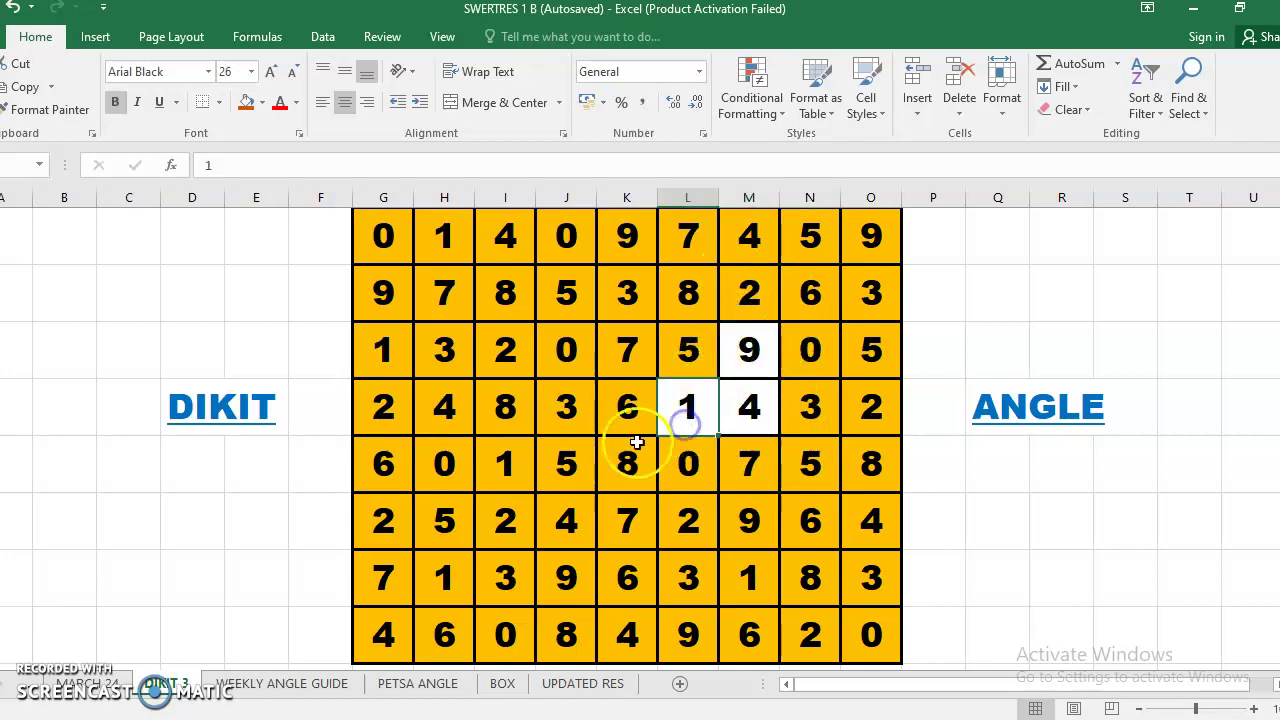
left_click(803, 403)
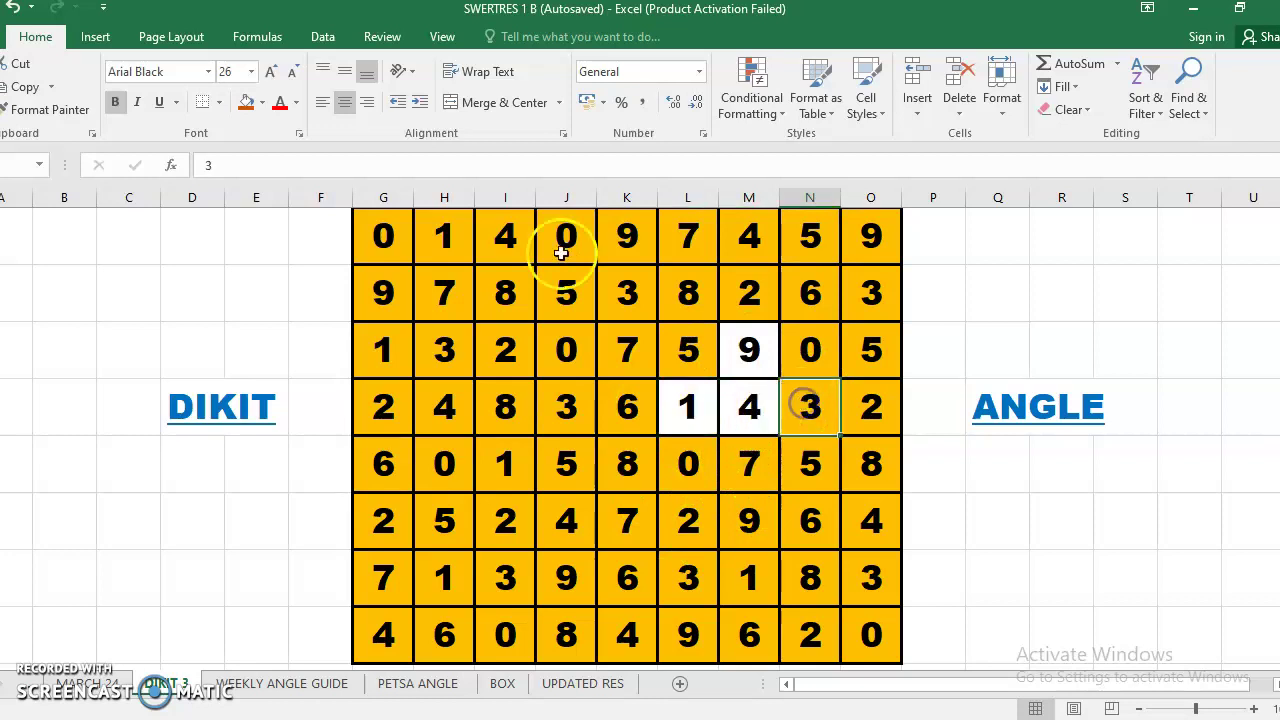
left_click(262, 103)
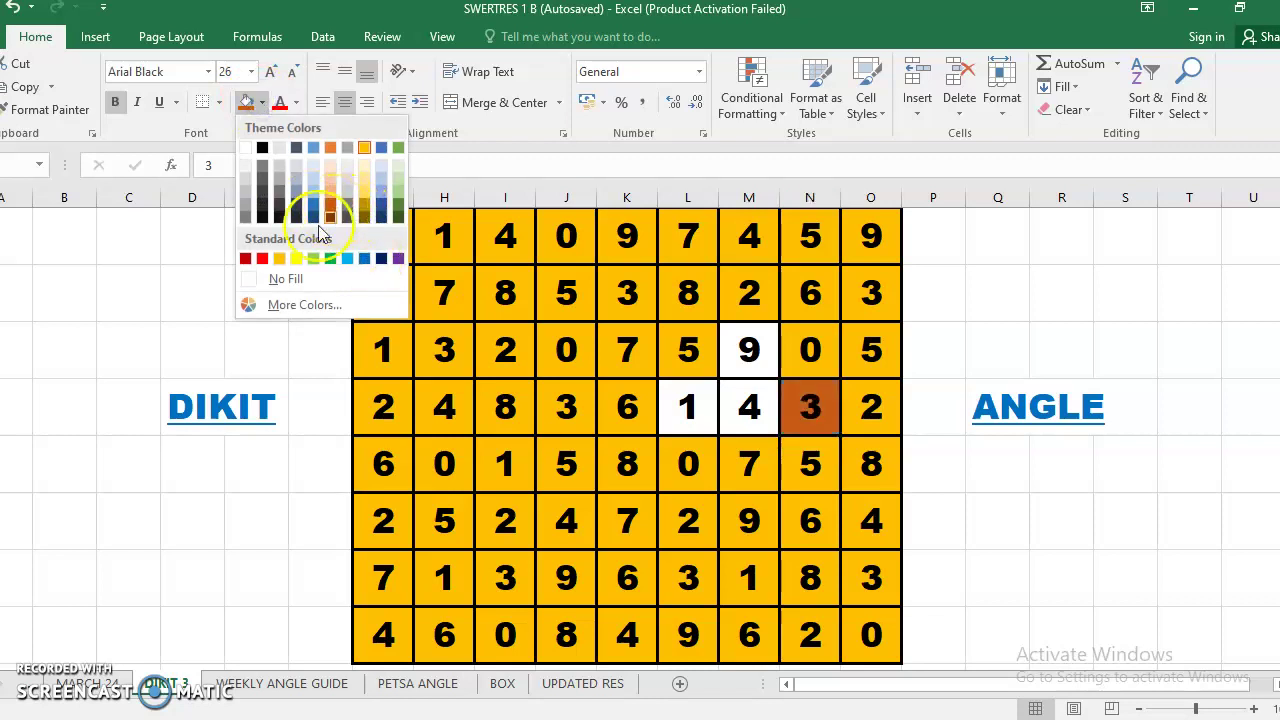
left_click(262, 258)
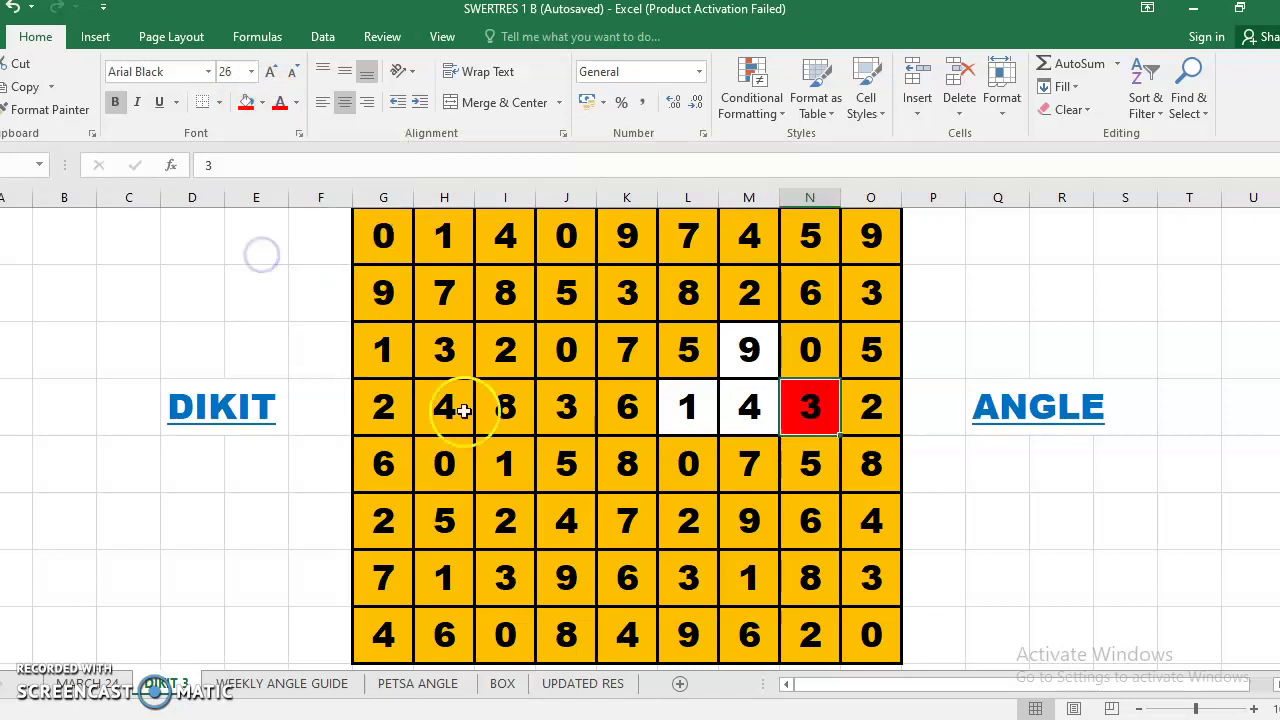
left_click(751, 413)
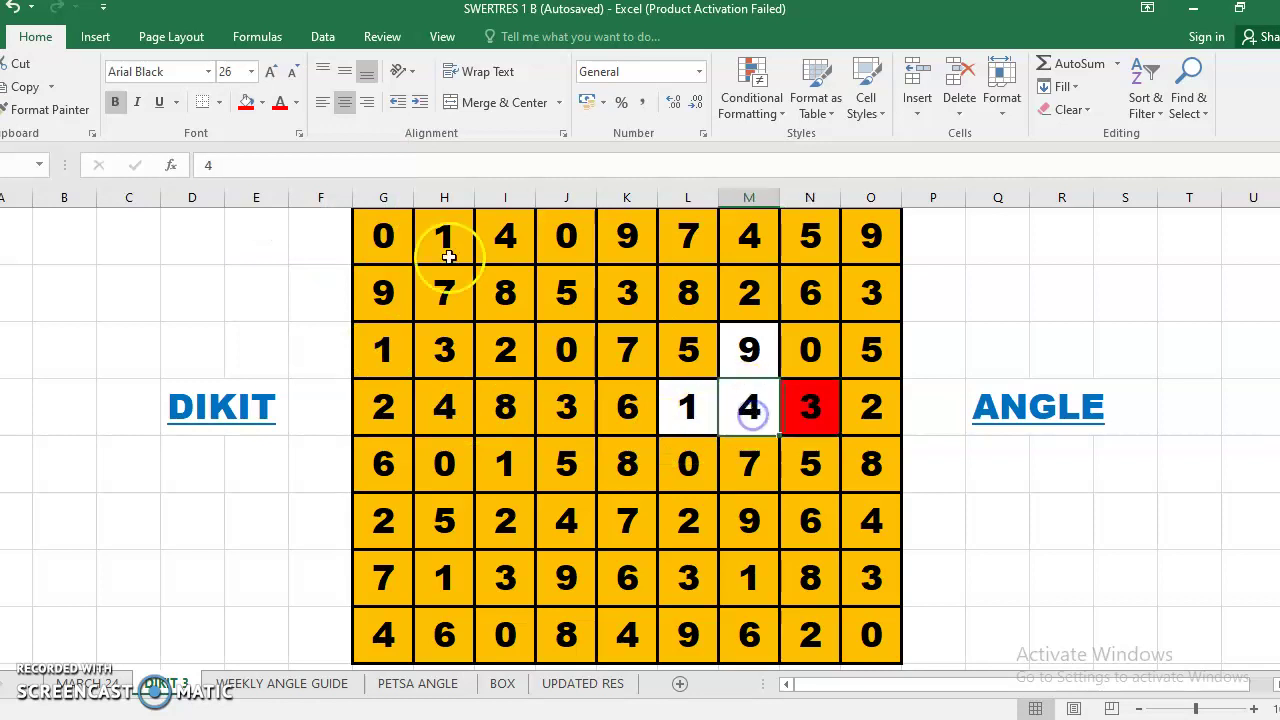
left_click(243, 108)
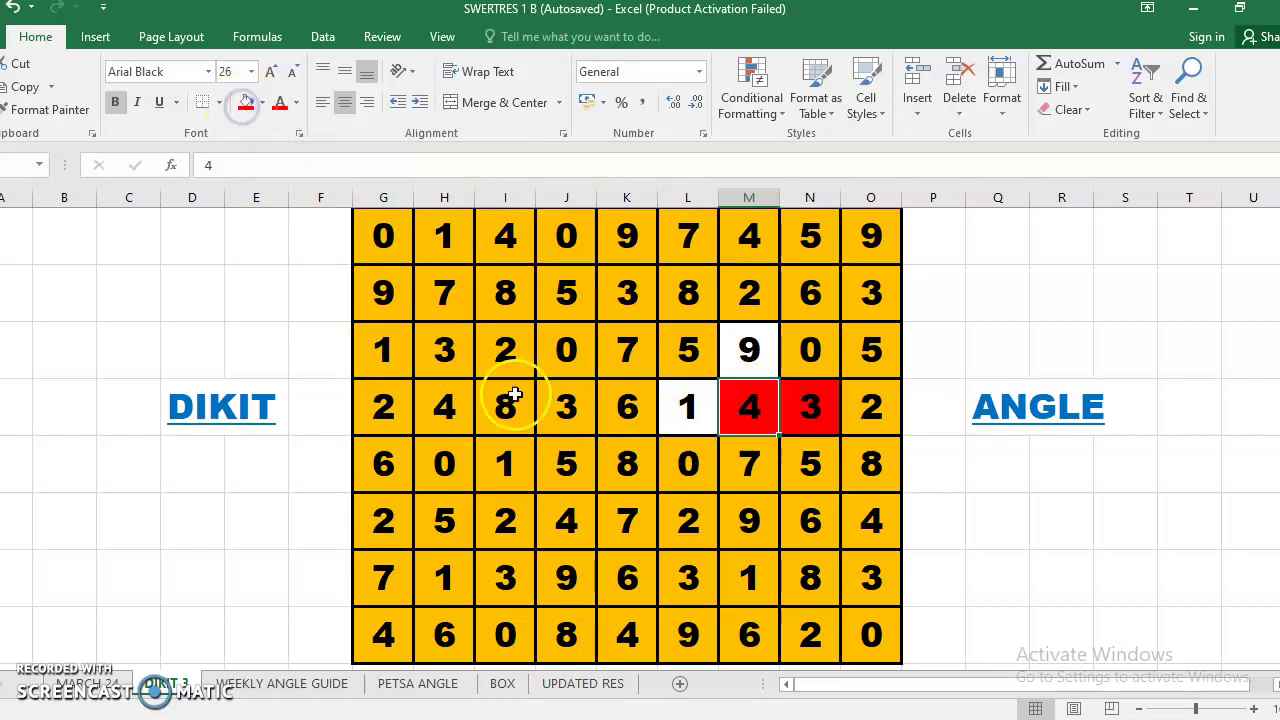
left_click(810, 463)
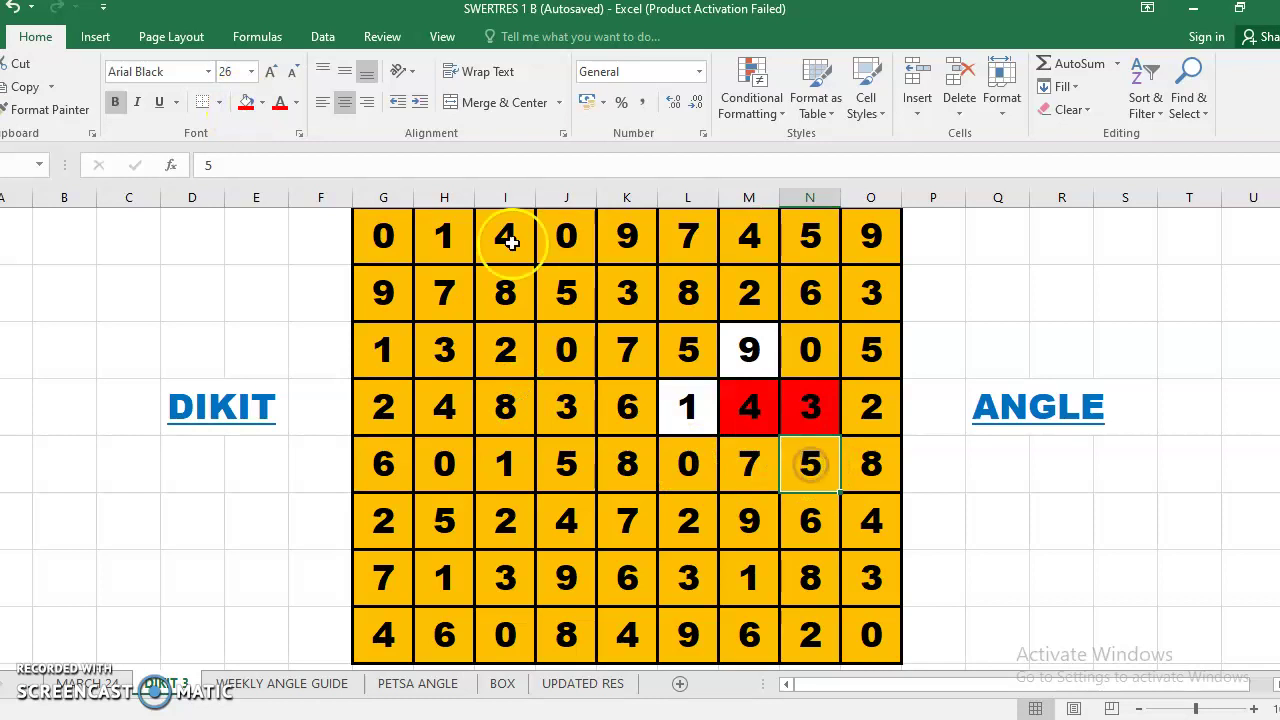
left_click(245, 108)
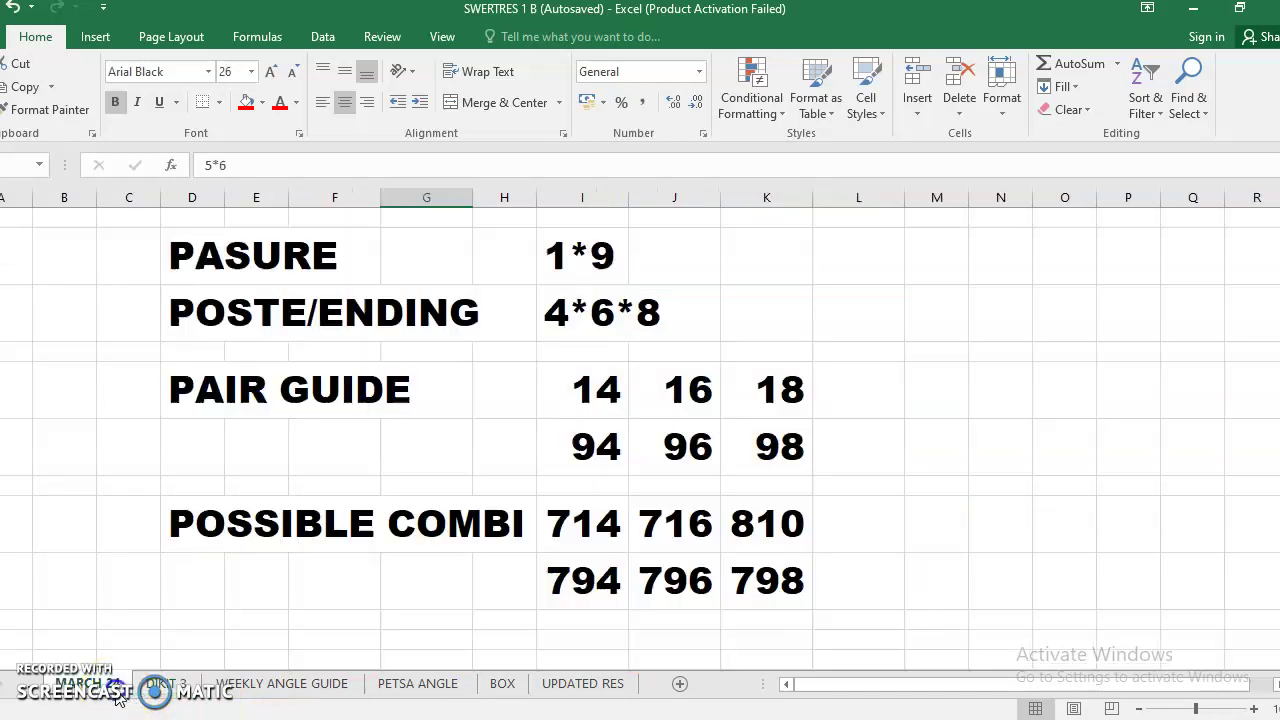
Step: Return to the 9PM guide entries on the MARCH 24 sheet
left_click(120, 690)
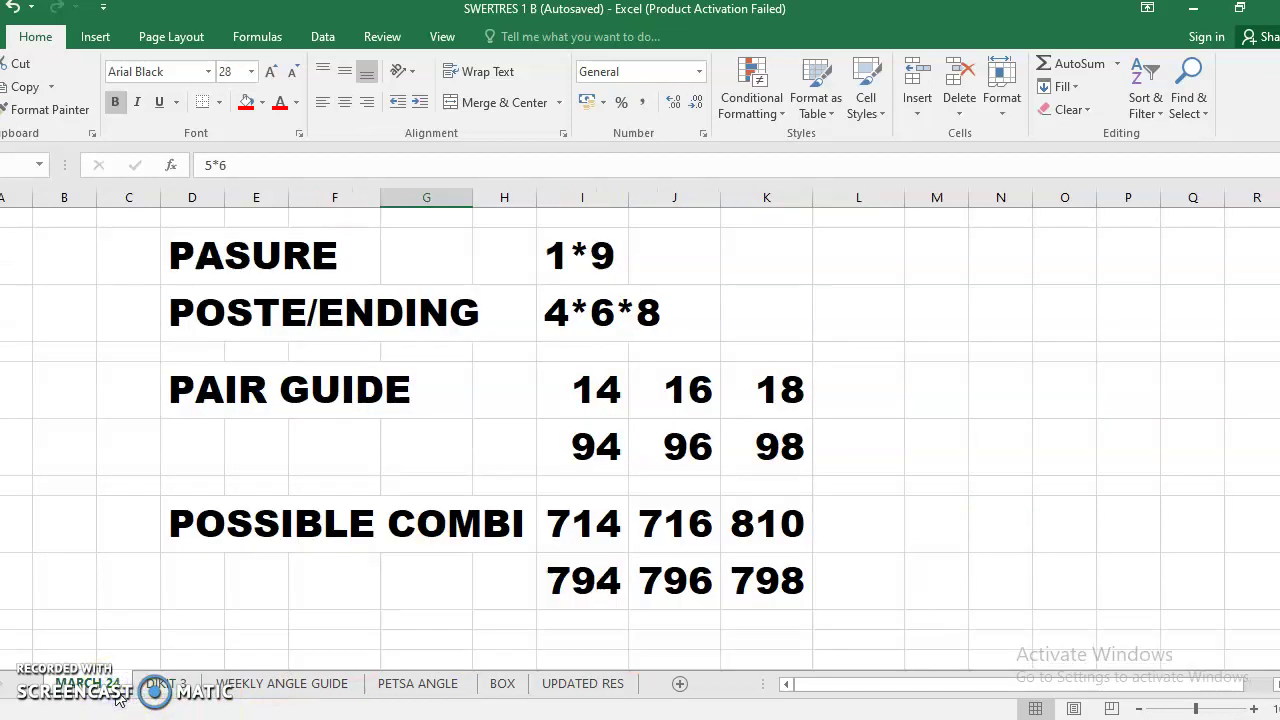